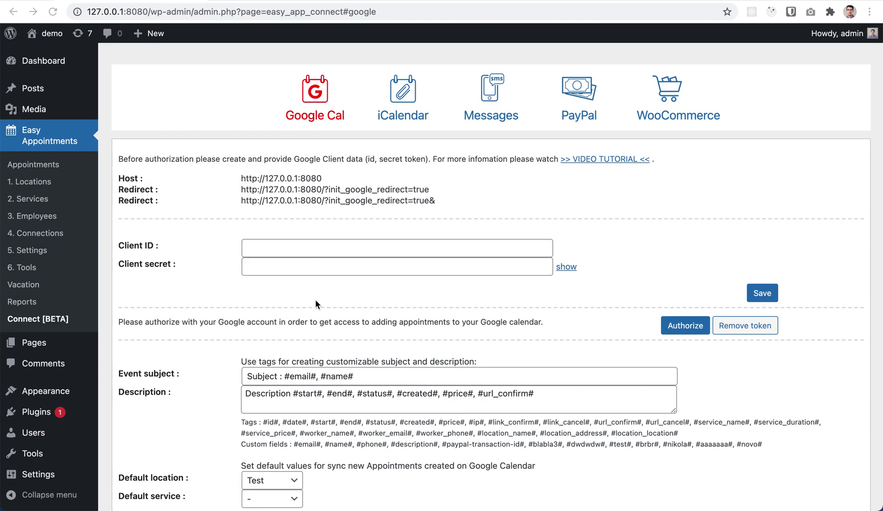
Put the cursor in the Client ID field and look over the form.
click(328, 248)
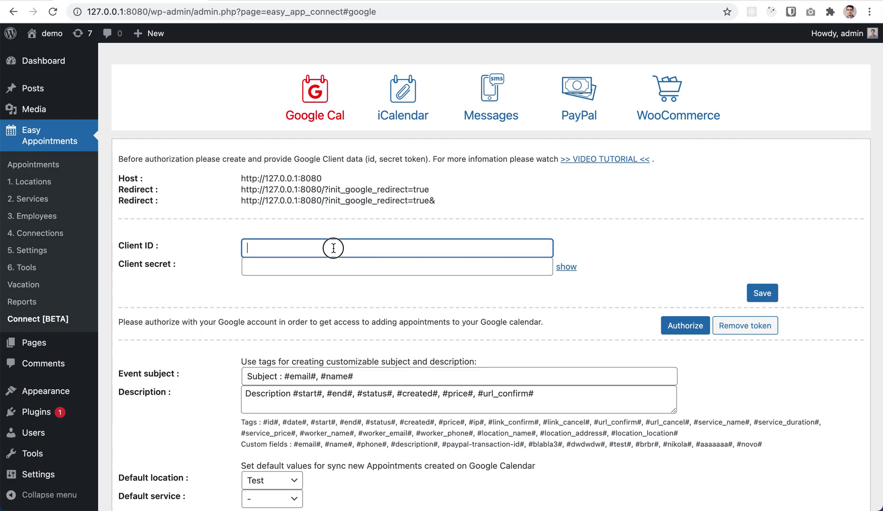
scroll(334, 273, down, 10)
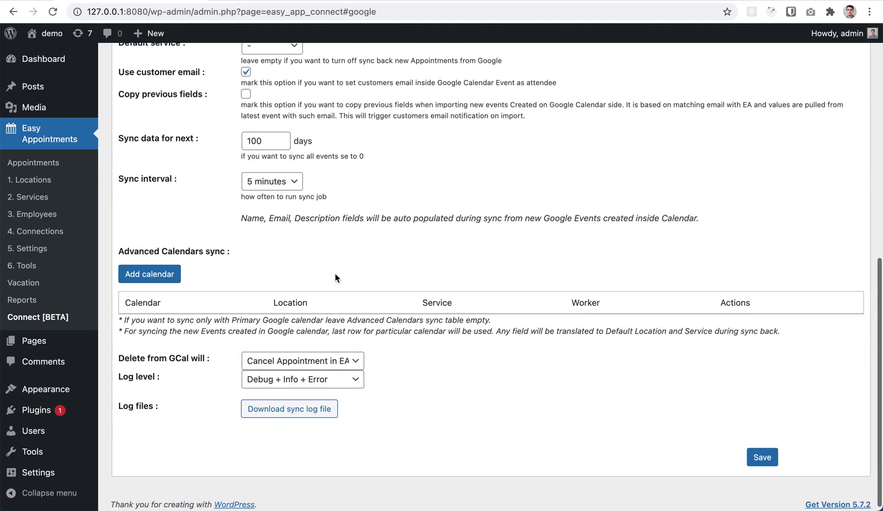
scroll(335, 273, up, 10)
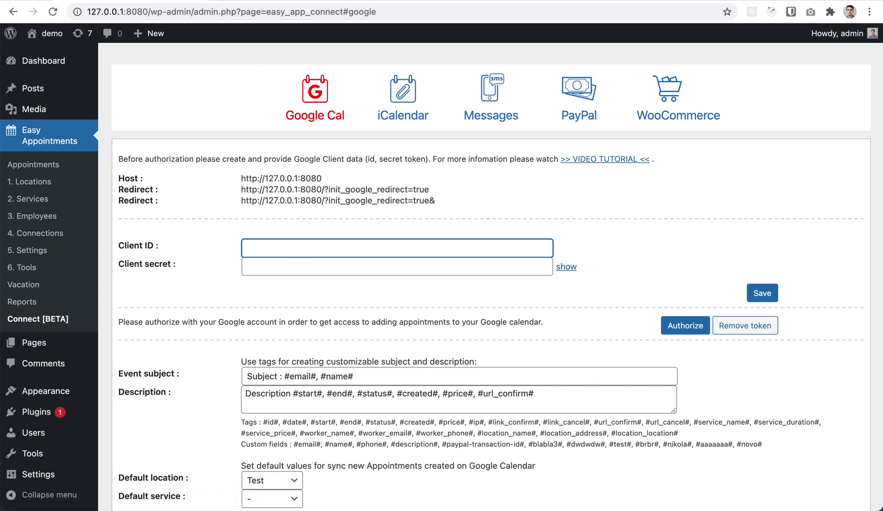
Search 'google console' in a new Chrome tab and open the Google Cloud Console result.
key(super+t)
text(googl)
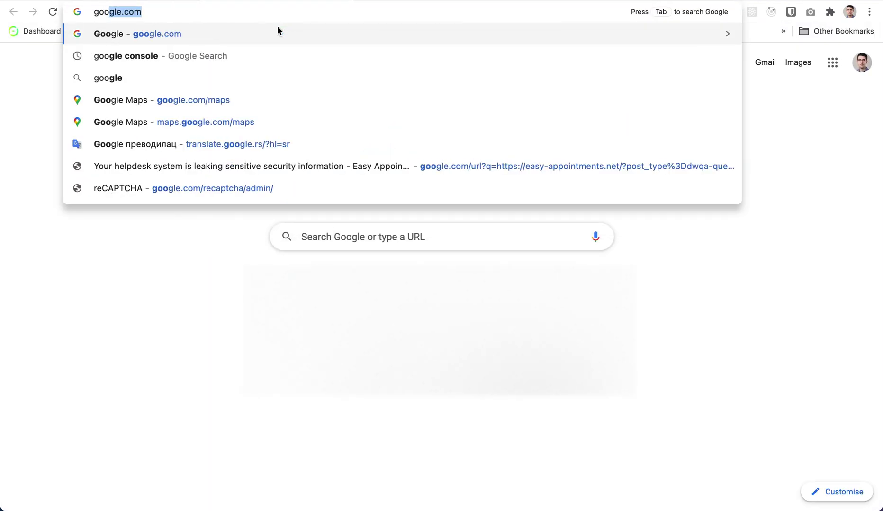
text(e console)
key(Return)
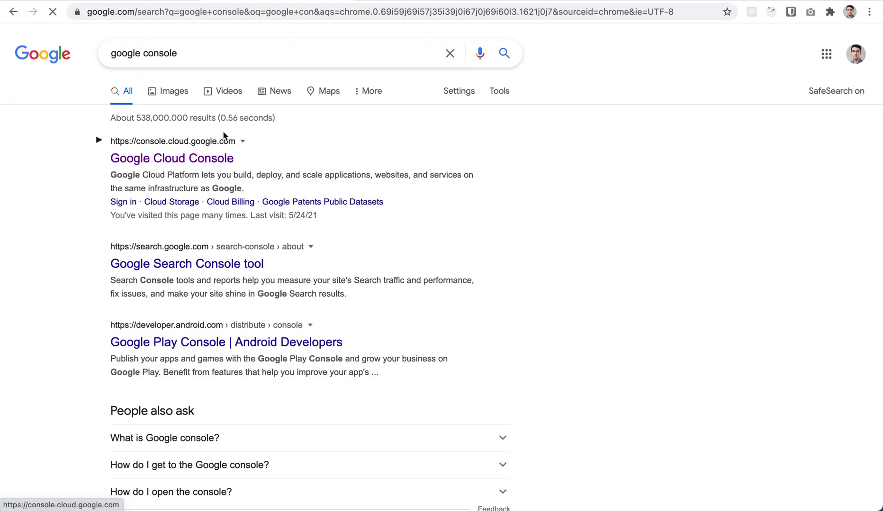
click(376, 207)
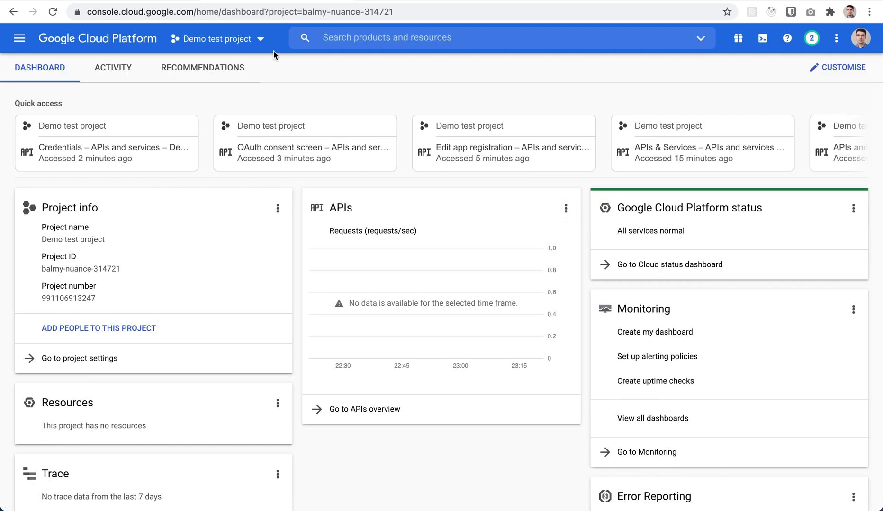
From the project selector, replace the default name with 'This is new project' and create it.
click(247, 44)
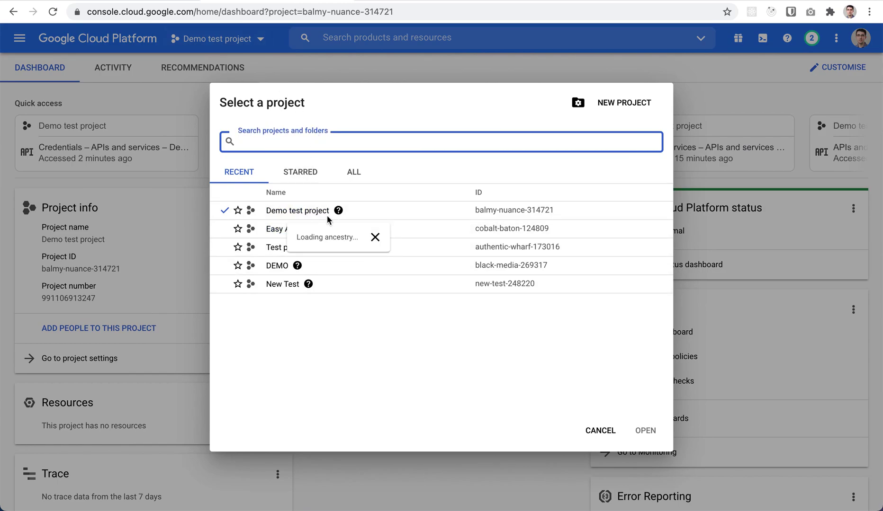
click(634, 105)
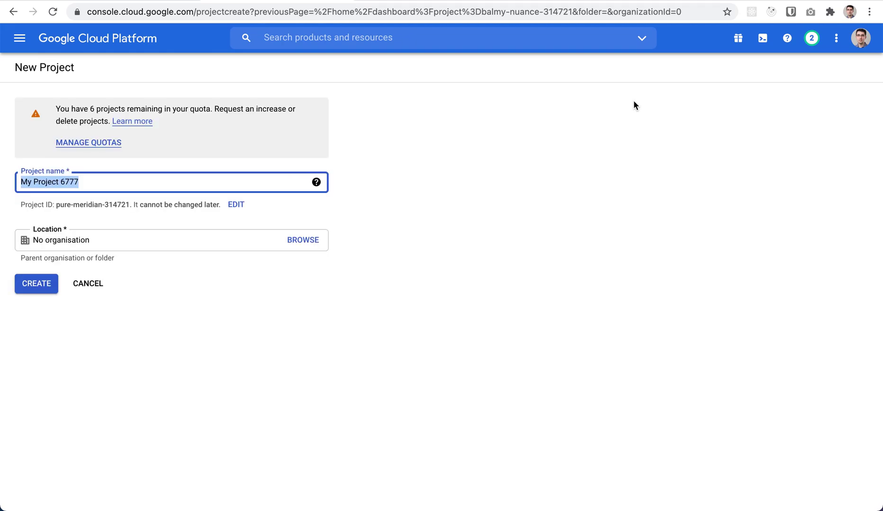
drag(119, 185, 5, 185)
text(This is new)
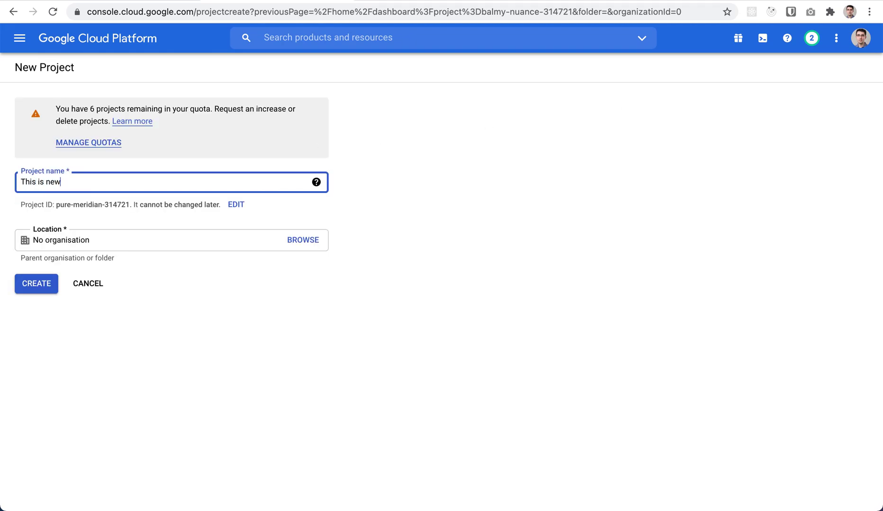
text( project)
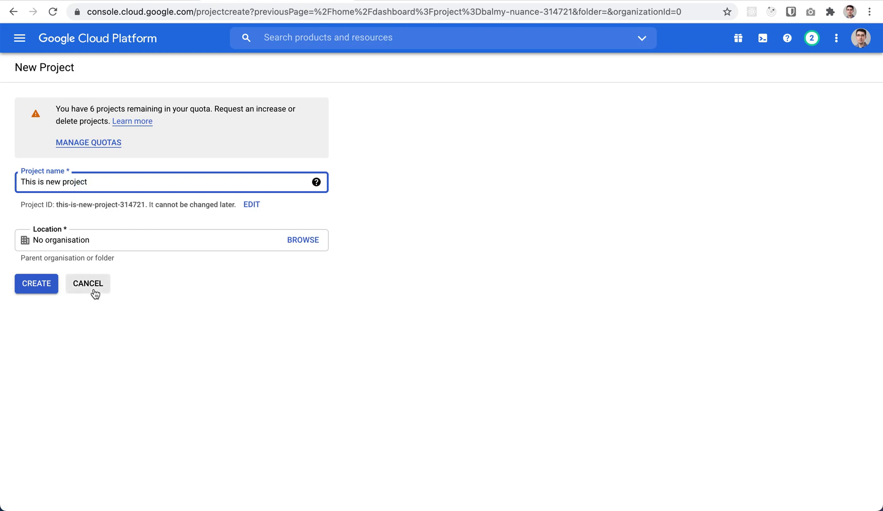
click(38, 285)
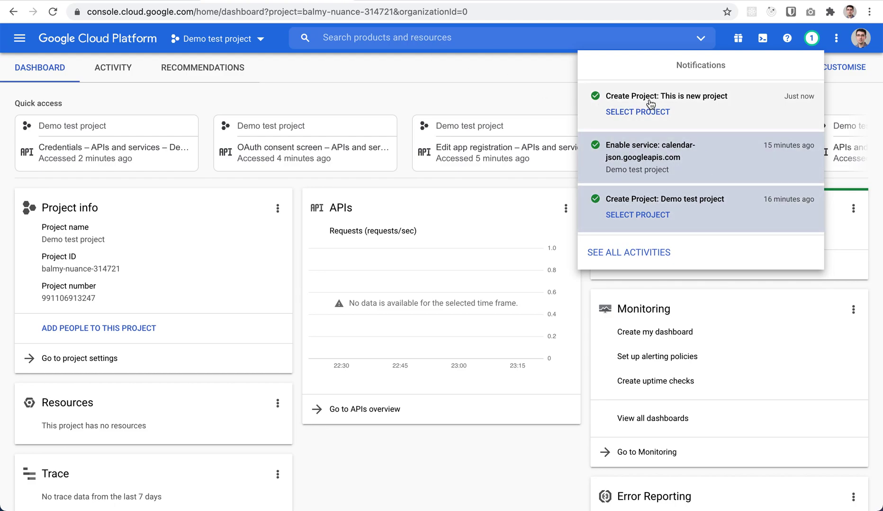
Dismiss the notifications and pick 'This is new project' from the Recent projects list.
click(262, 40)
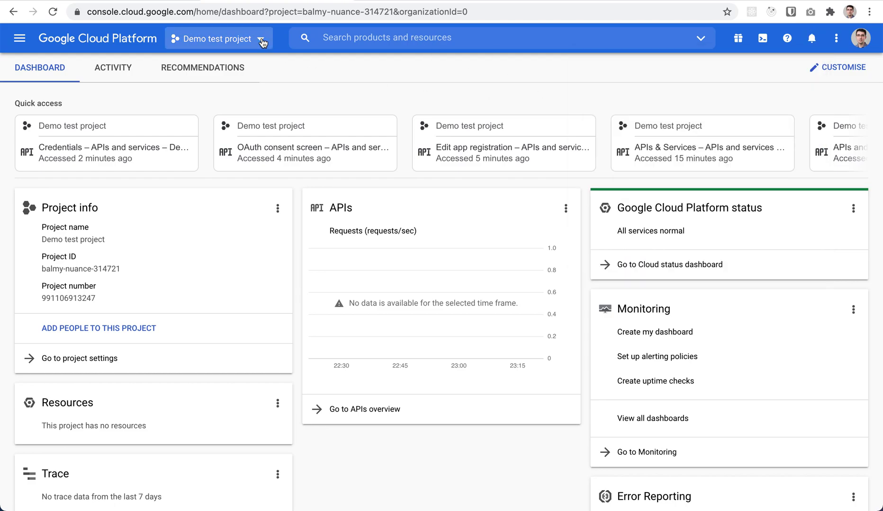
click(262, 42)
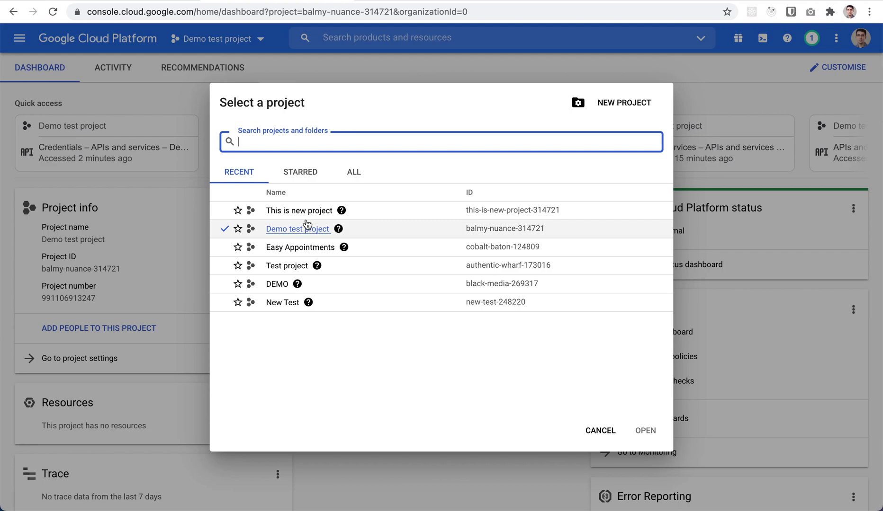
click(308, 215)
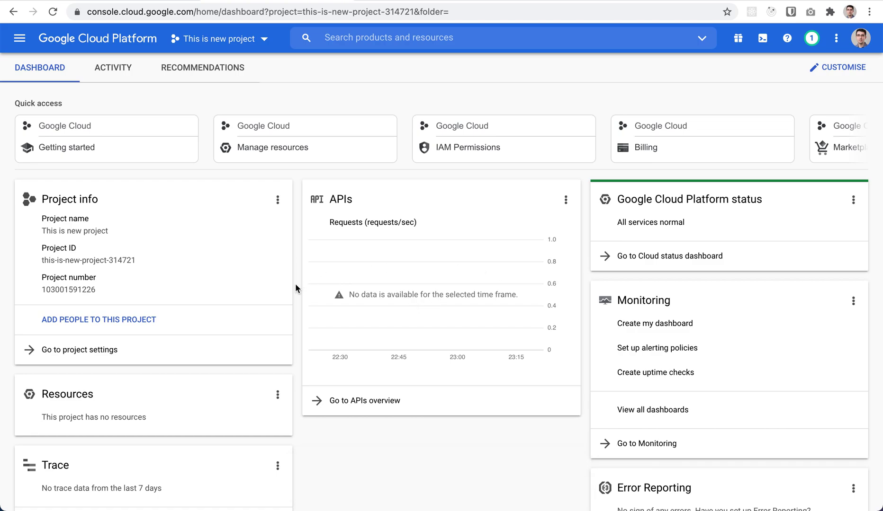
scroll(296, 285, down, 7)
scroll(296, 284, up, 7)
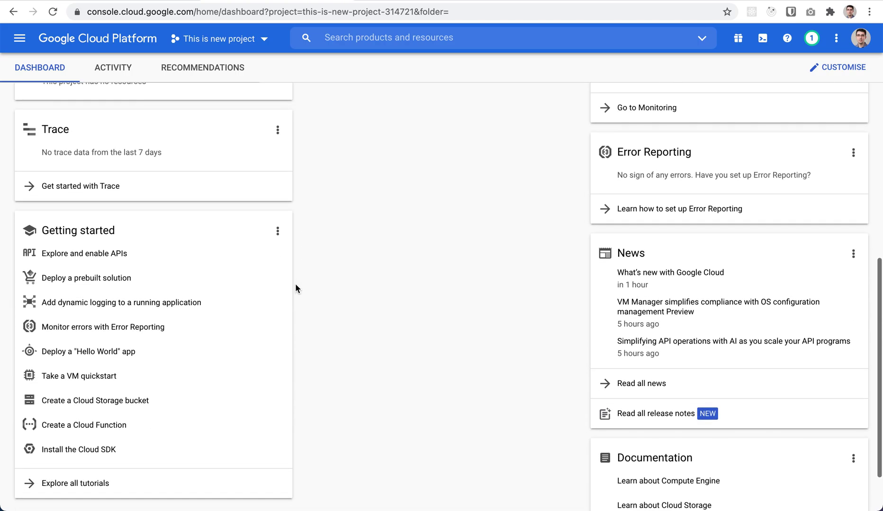
scroll(296, 287, up, 1)
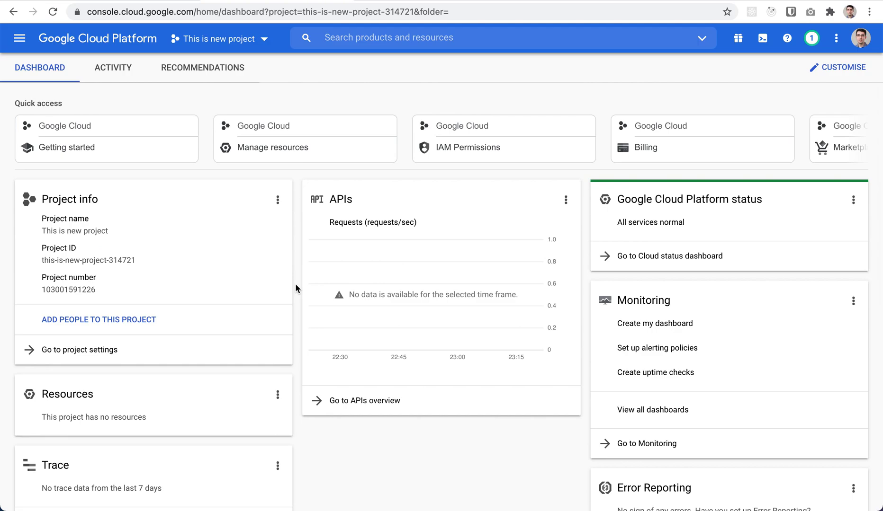
scroll(295, 284, down, 7)
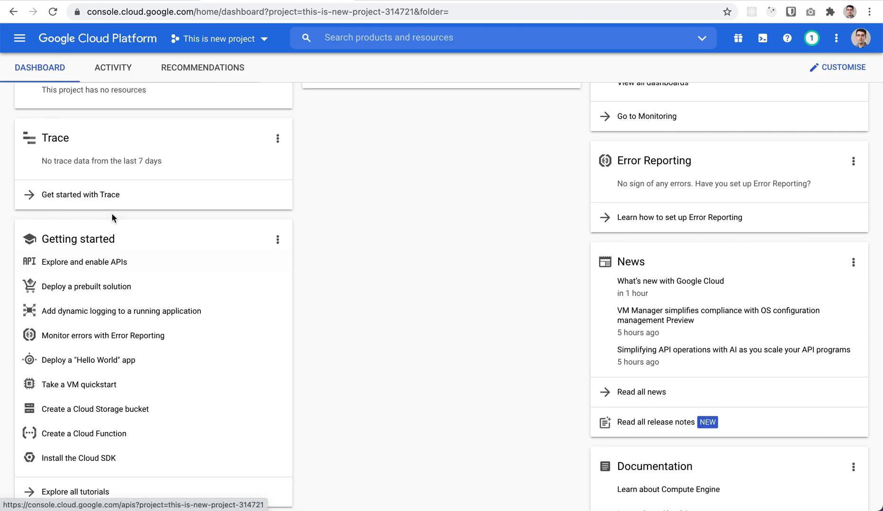
scroll(113, 219, up, 4)
Go to APIs and services from the navigation menu and open the API Library.
click(19, 38)
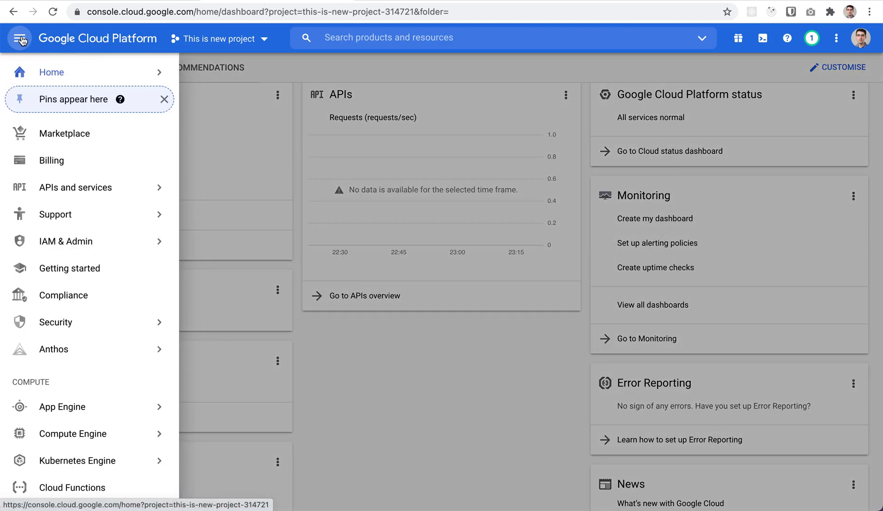
mouse_move(64, 185)
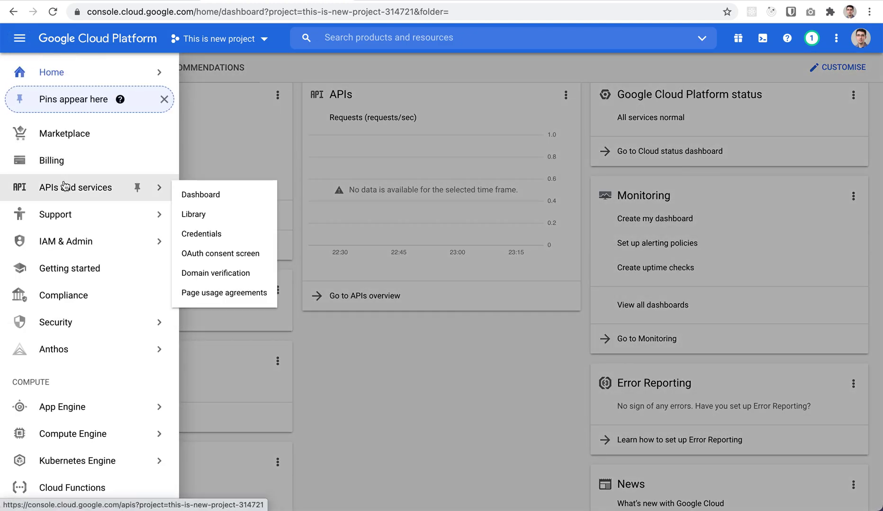
click(110, 198)
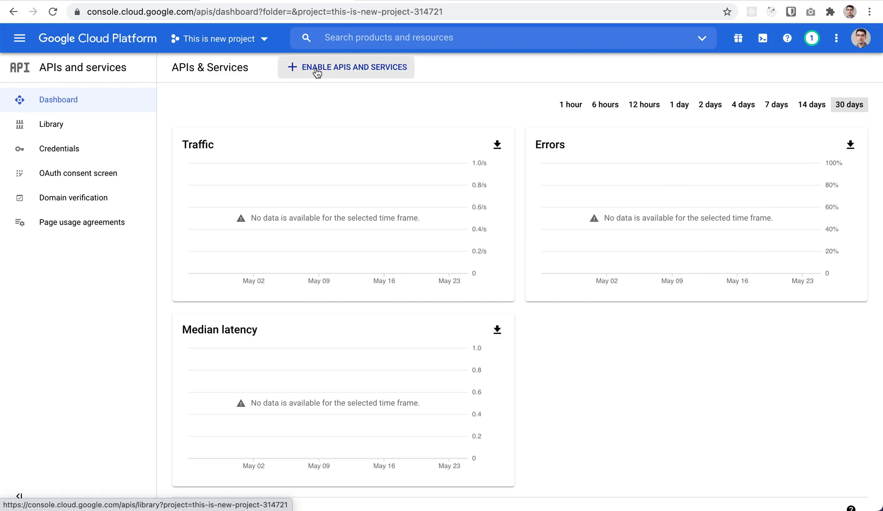
click(403, 71)
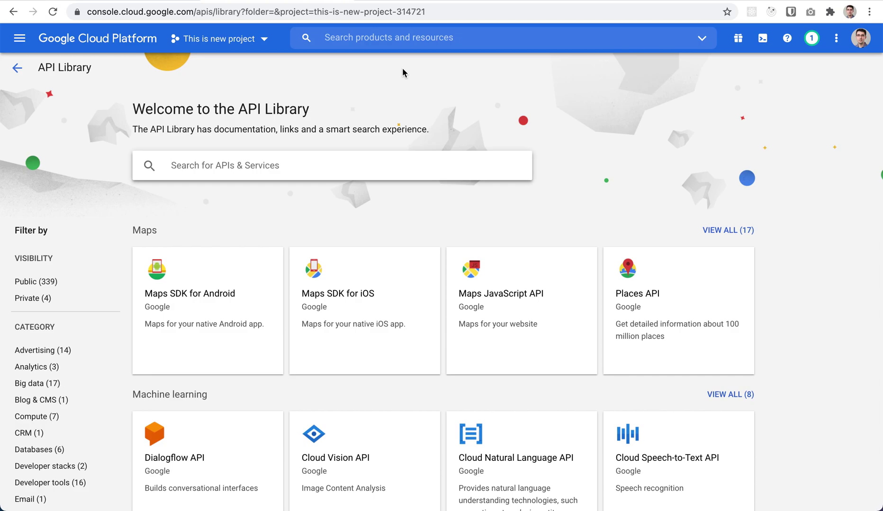
Search the API Library for 'calendar' and enable the Google Calendar API.
text(ca)
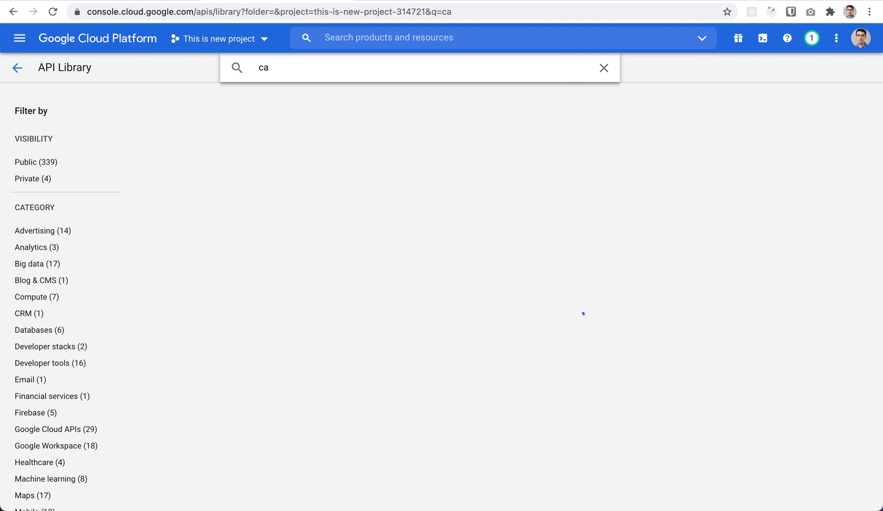
text(lendar)
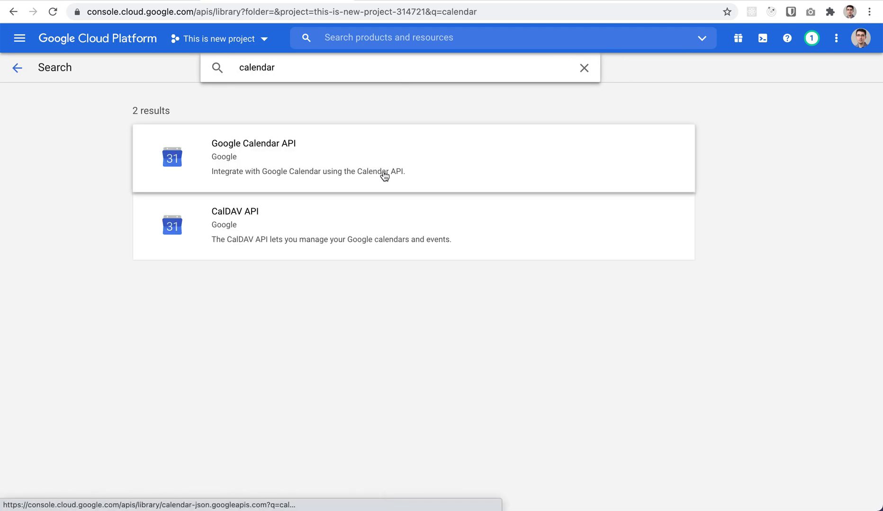
click(294, 156)
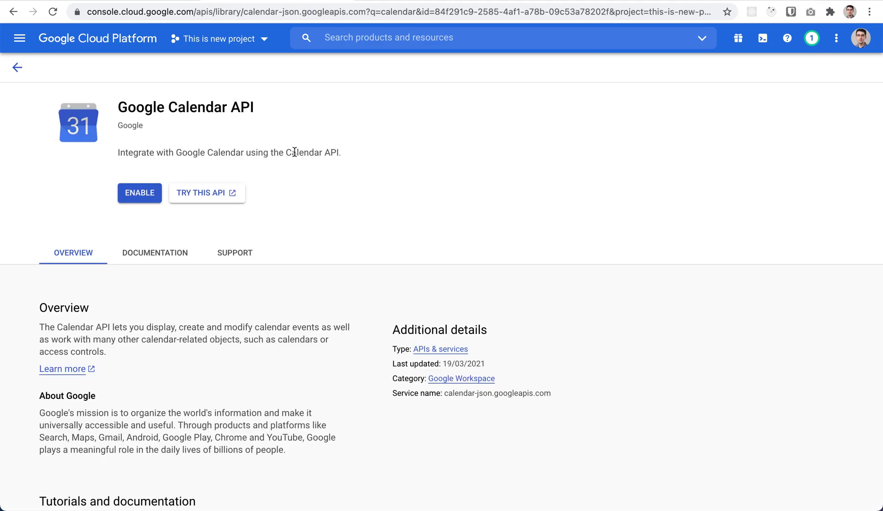
click(135, 195)
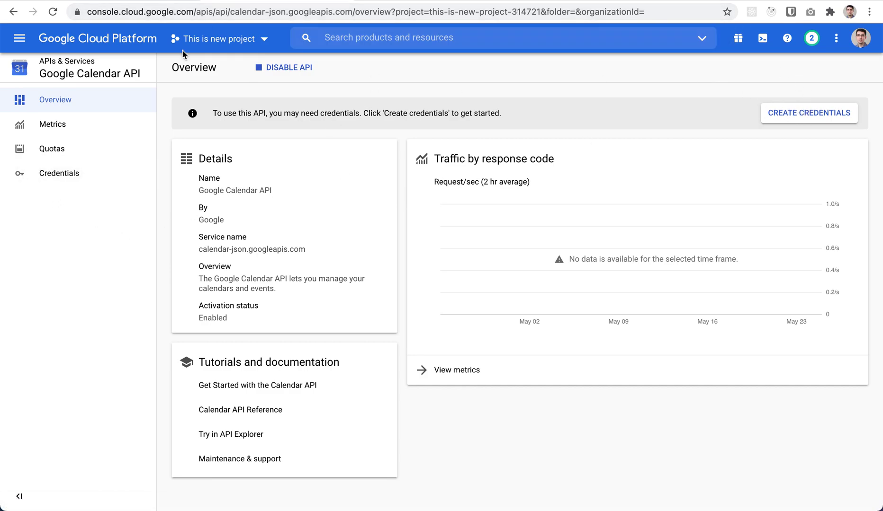
click(19, 38)
Go to the APIs and services Credentials page and sort the API keys by name.
mouse_move(103, 191)
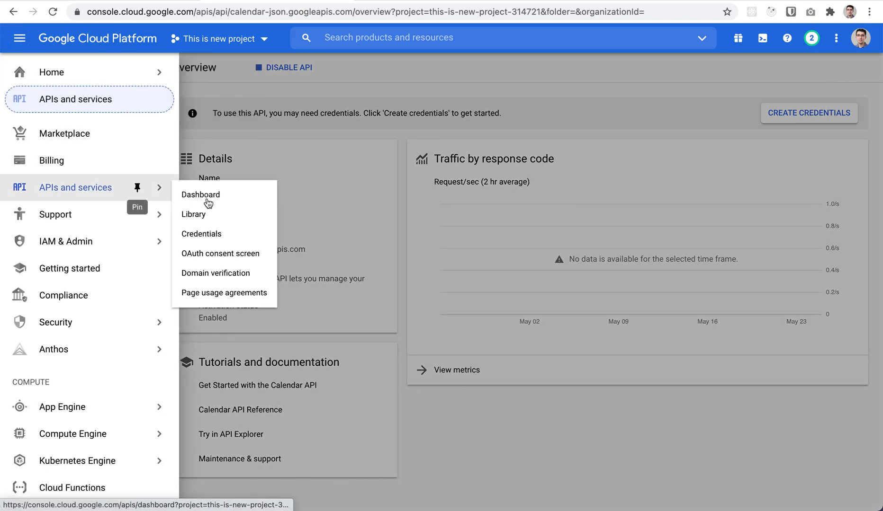
click(215, 235)
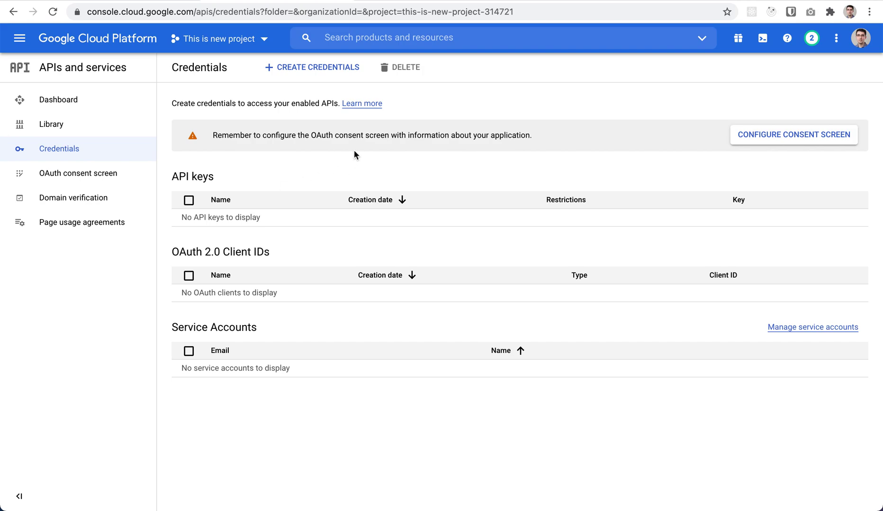
click(285, 203)
Configure the OAuth consent screen with the External user type and create the registration.
click(788, 142)
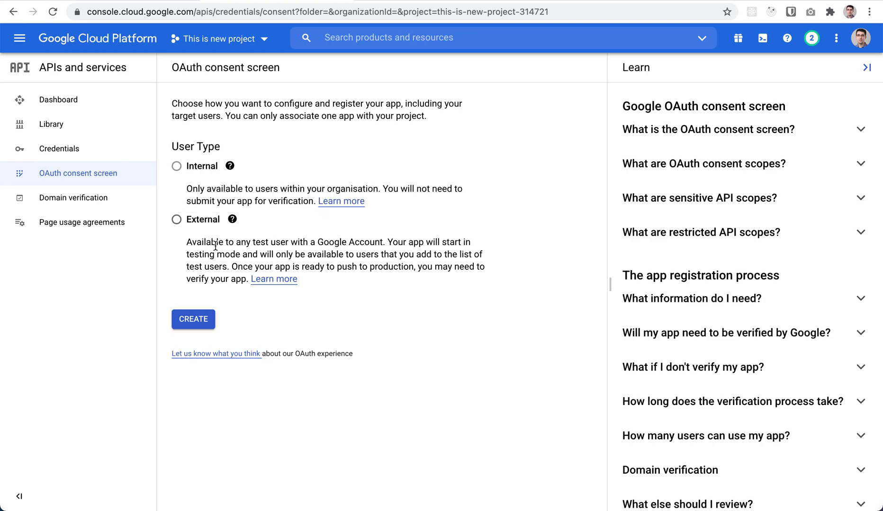
mouse_move(229, 166)
click(176, 219)
drag(187, 279, 246, 281)
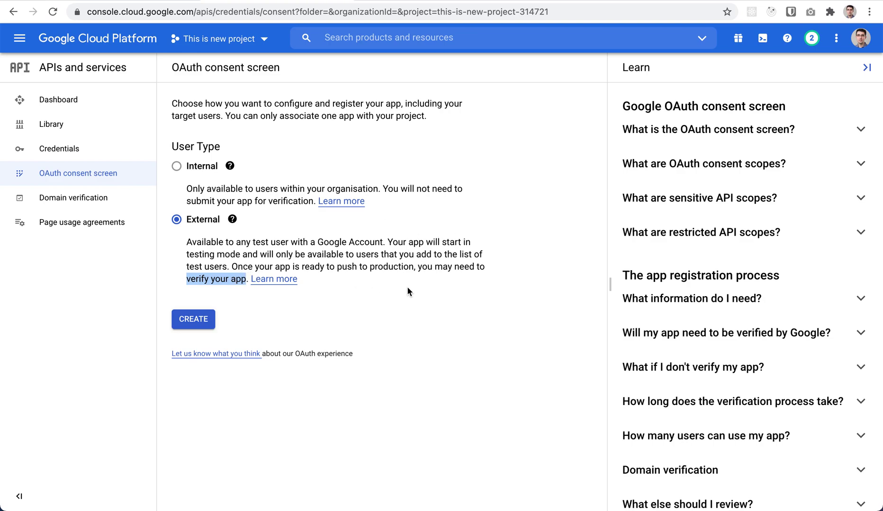
click(190, 322)
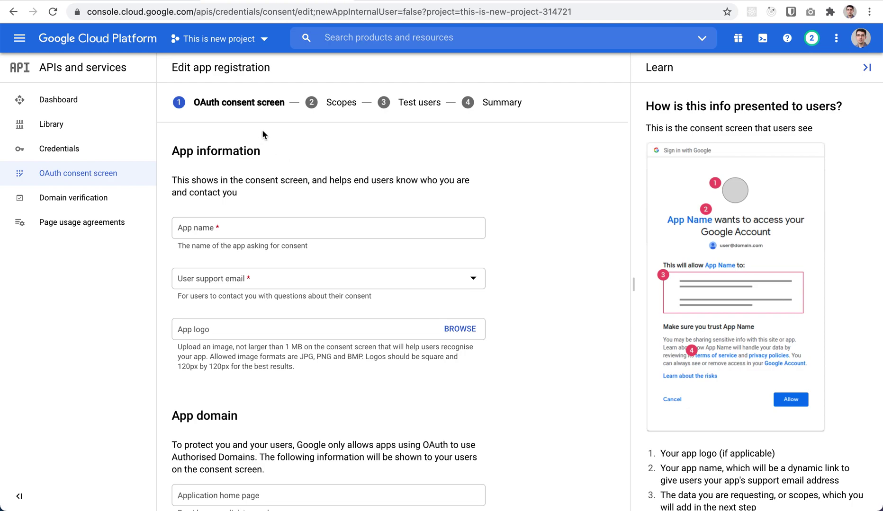
Enter 'Demo screen' as the app name and choose the account's address as support email.
click(229, 227)
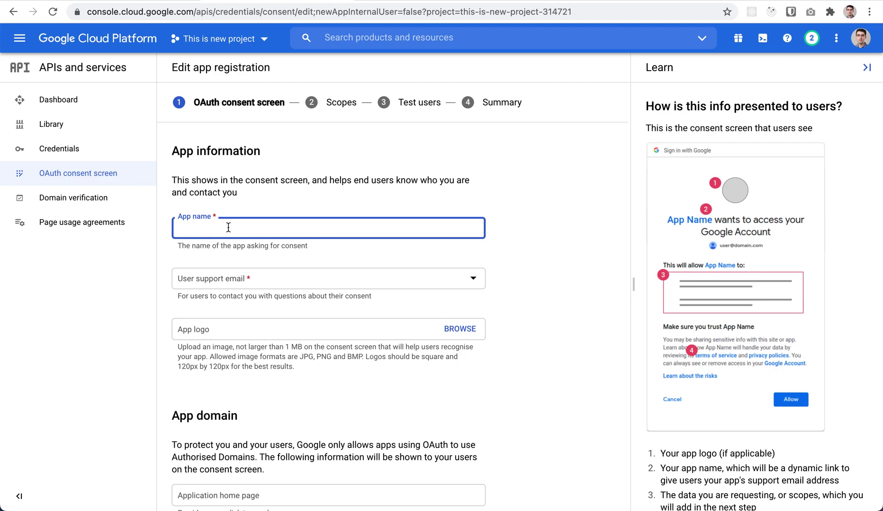
text(Demo screen)
click(251, 278)
click(255, 286)
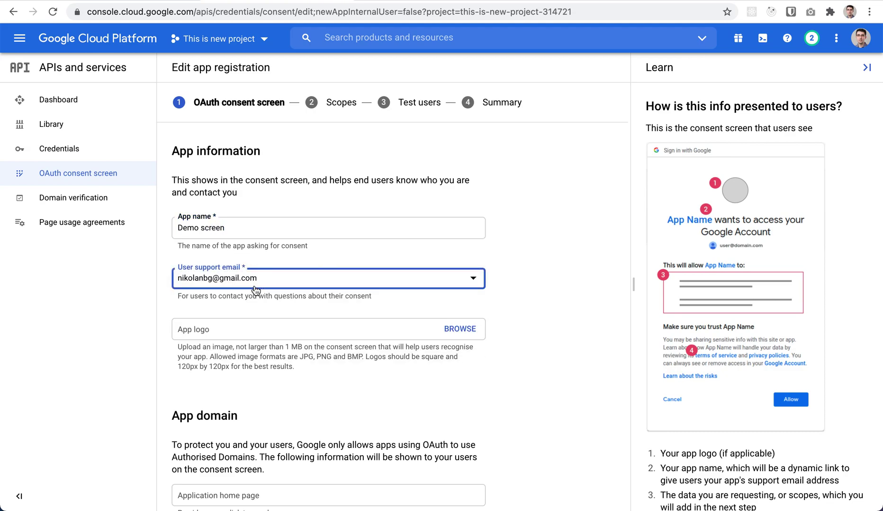
scroll(255, 306, down, 6)
scroll(255, 307, up, 2)
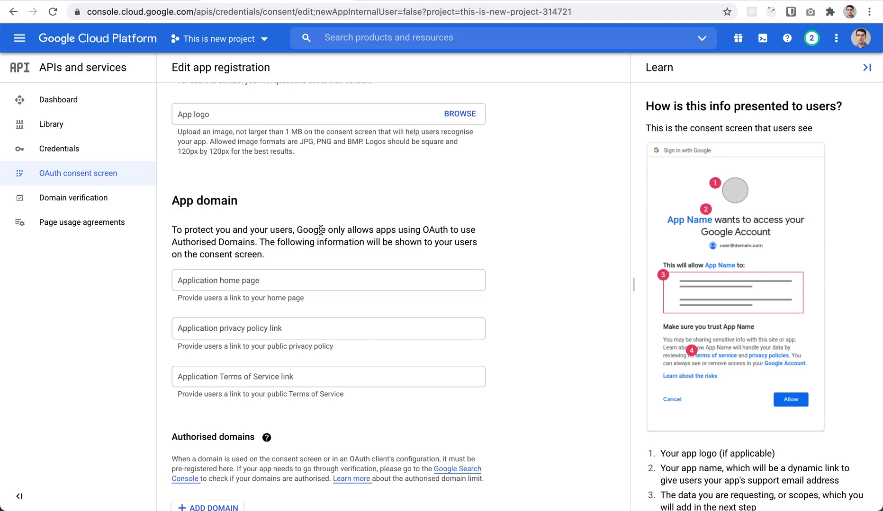
Fill in the developer contact e-mail and save to advance to the Scopes step.
click(307, 286)
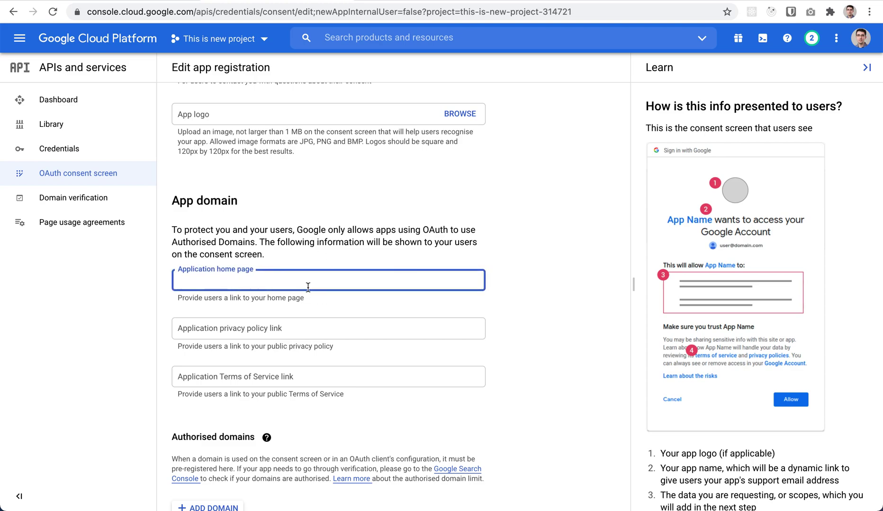
scroll(307, 286, down, 1)
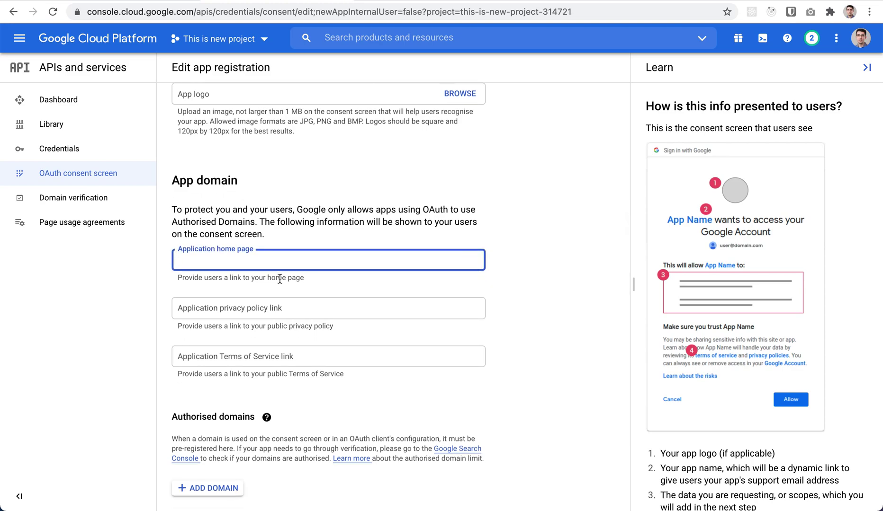
scroll(279, 308, down, 3)
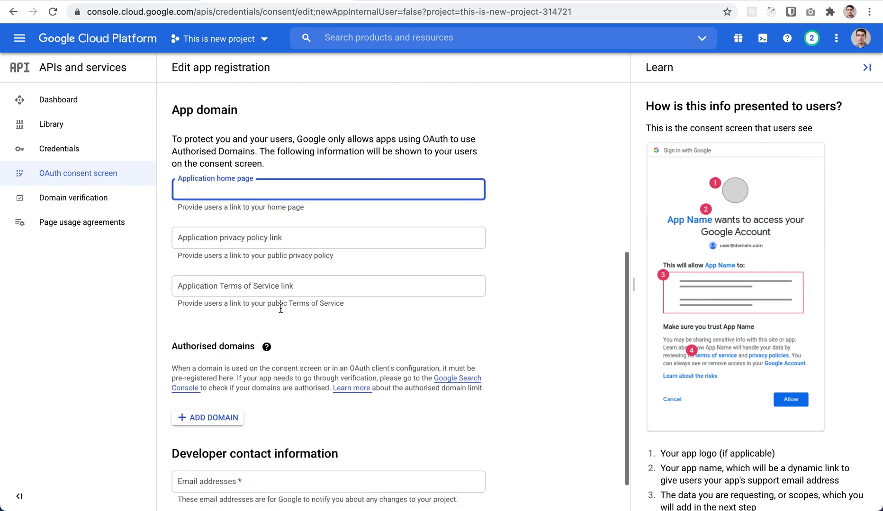
scroll(280, 309, down, 2)
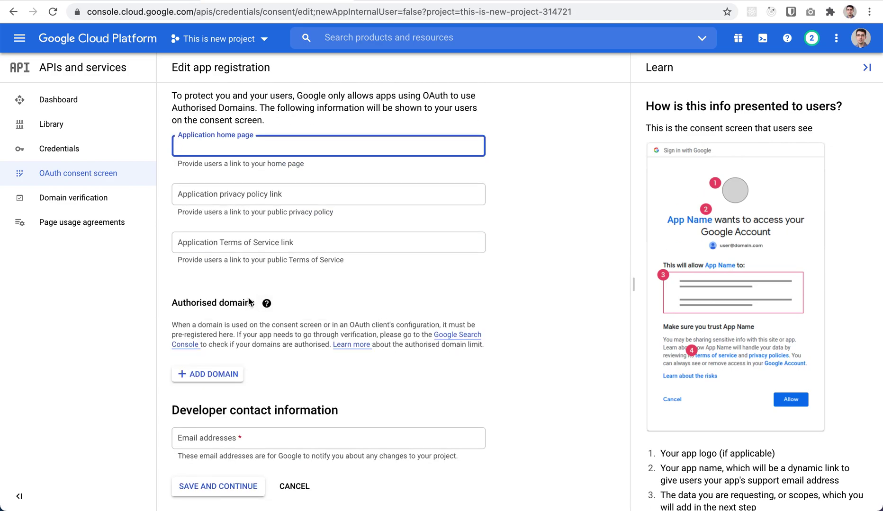
drag(177, 304, 262, 305)
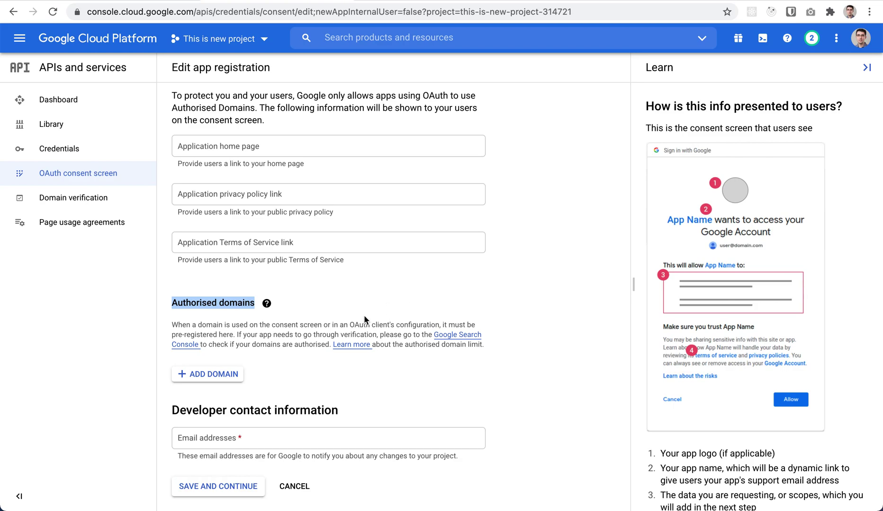
scroll(364, 316, up, 8)
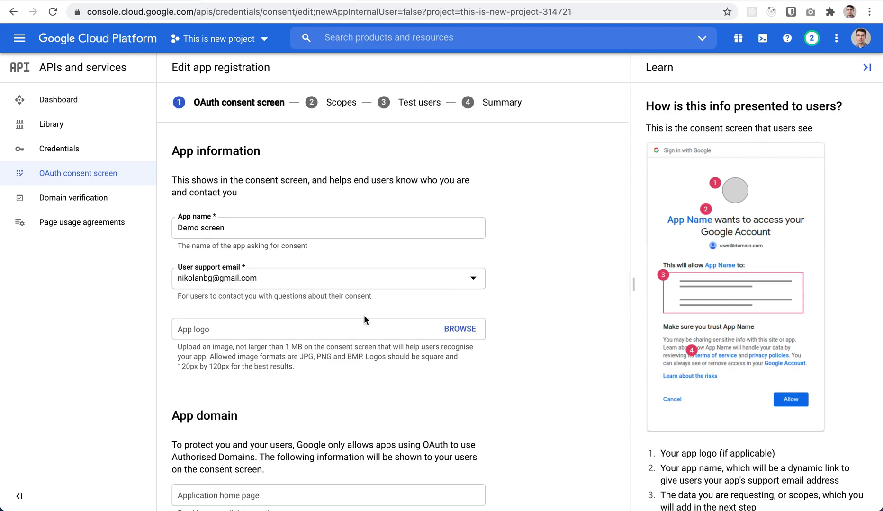
scroll(363, 315, down, 7)
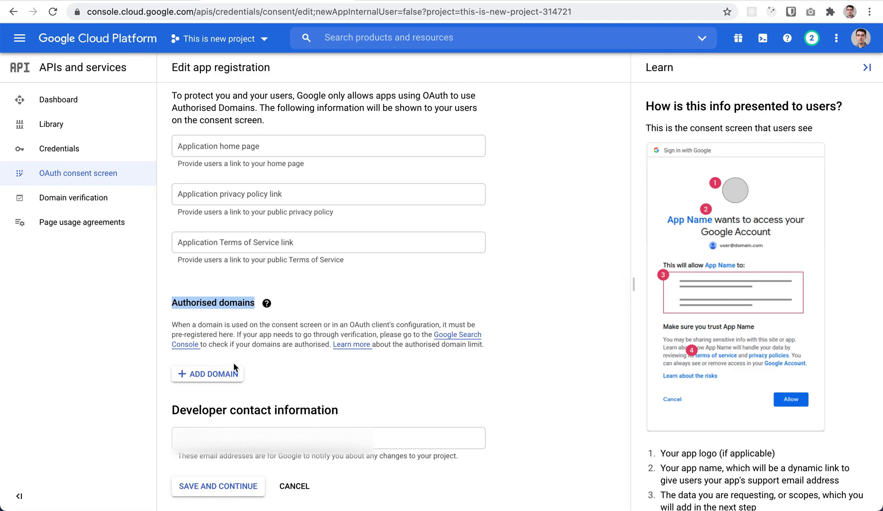
click(209, 437)
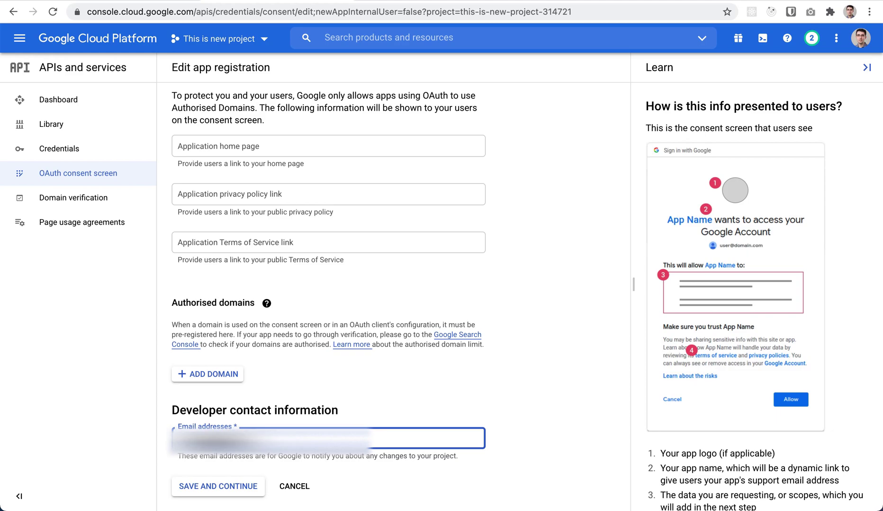
click(227, 486)
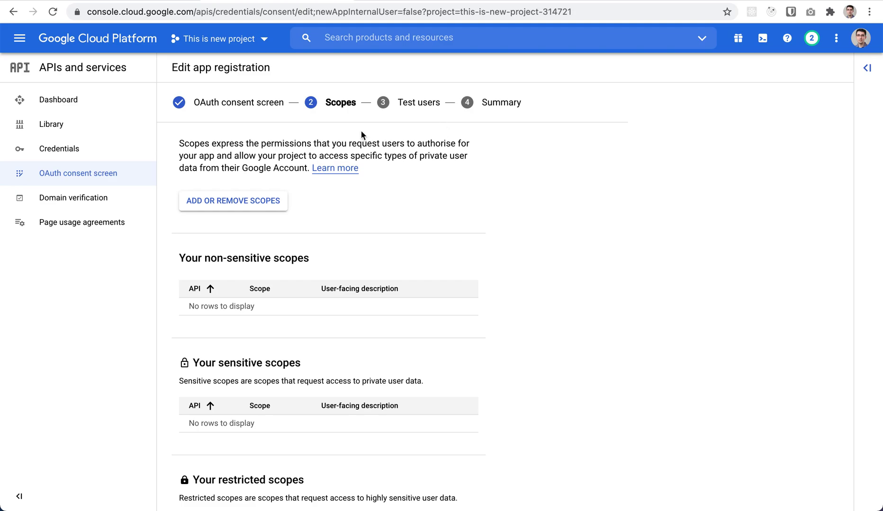
From the Credentials page, choose Create Credentials > OAuth client ID.
click(66, 157)
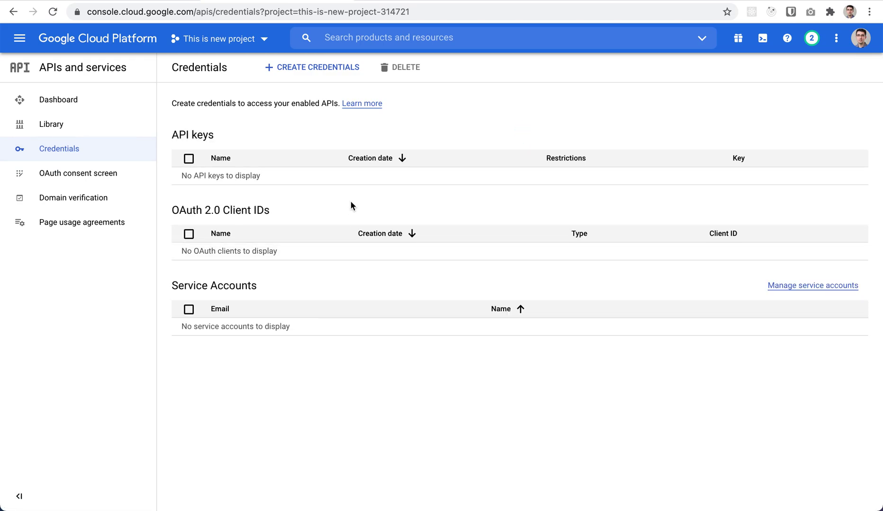
drag(169, 209, 268, 208)
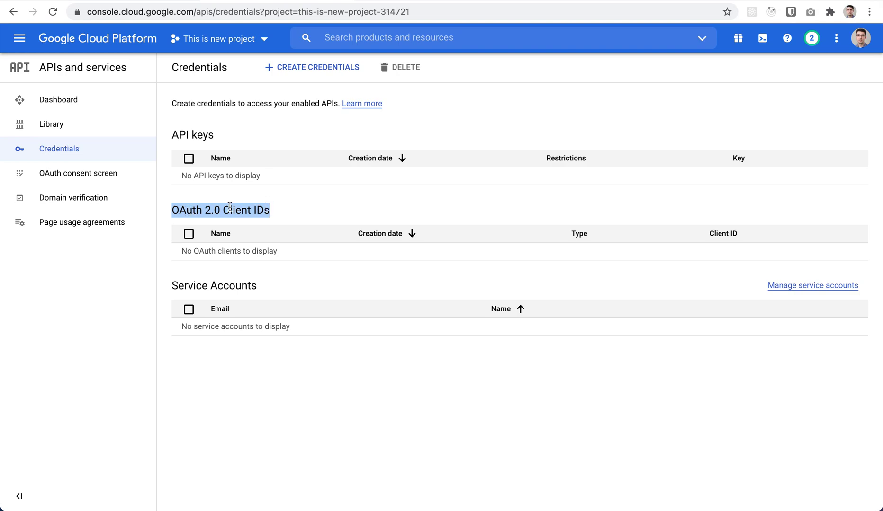
click(306, 74)
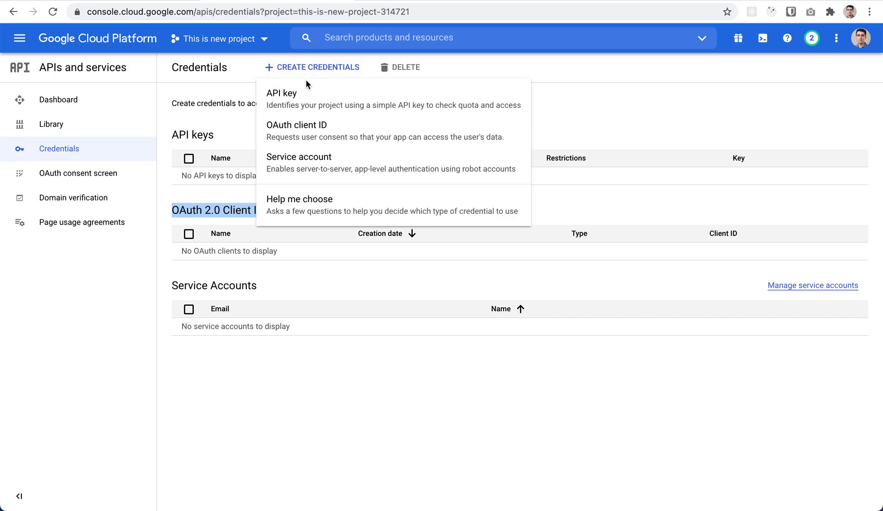
click(324, 132)
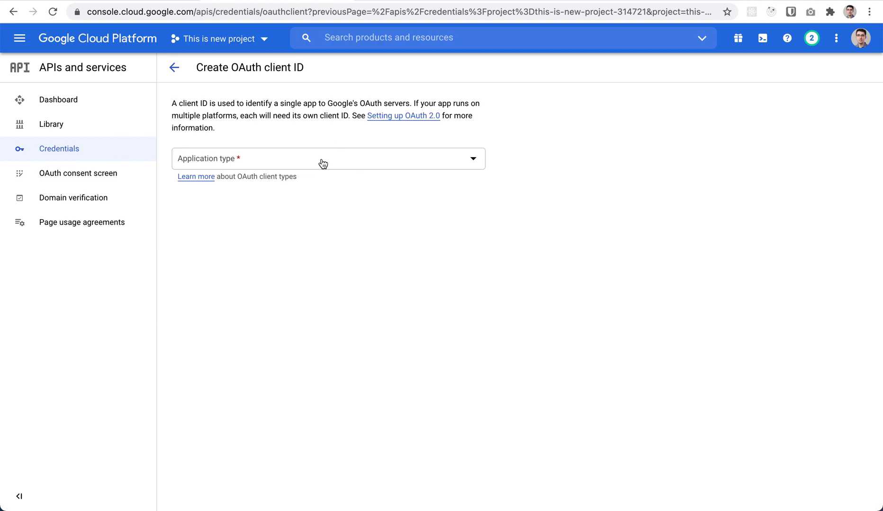
Set the application type to Web application and select the default name Web client 1.
click(323, 163)
click(240, 165)
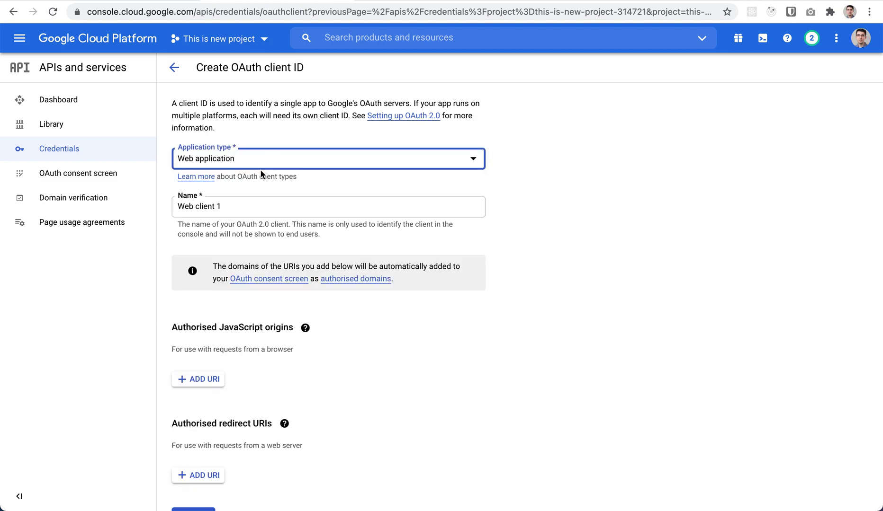
drag(280, 205, 151, 209)
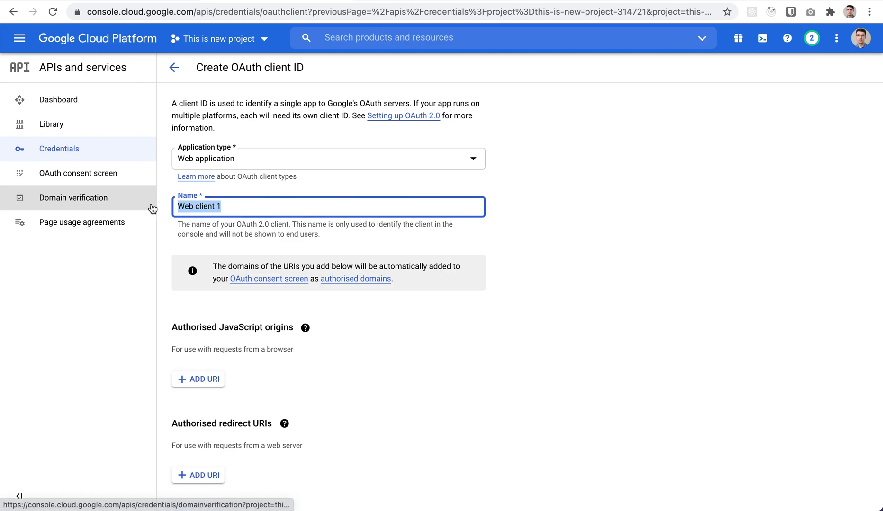
scroll(311, 291, down, 1)
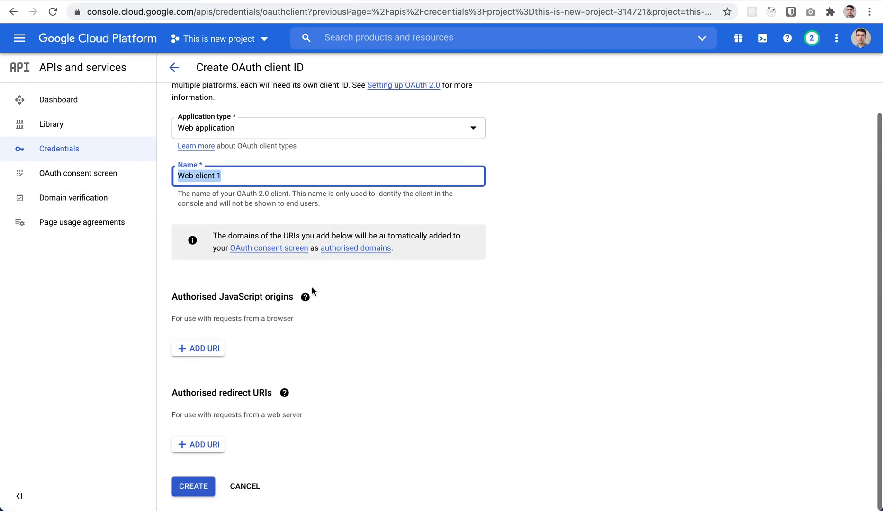
Return to the Easy Appointments Google Calendar page showing the redirect URLs.
mouse_move(305, 297)
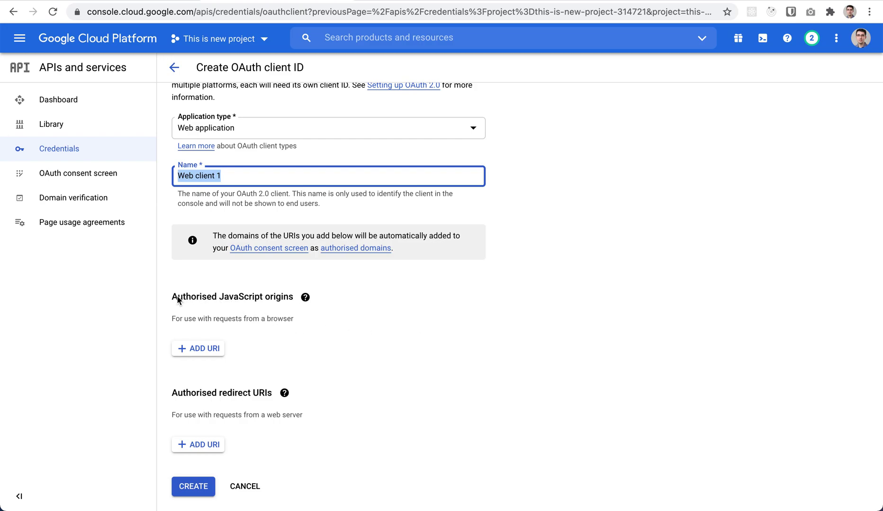
mouse_move(284, 393)
click(171, 2)
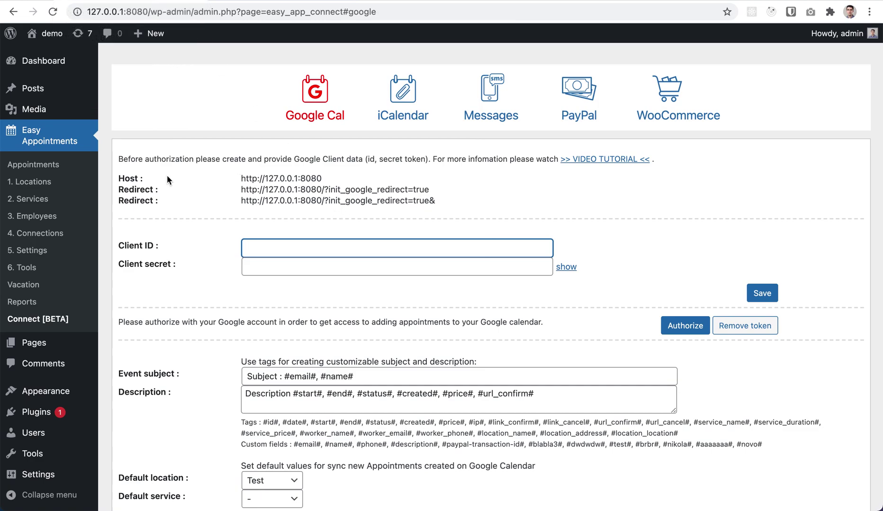
drag(119, 178, 313, 180)
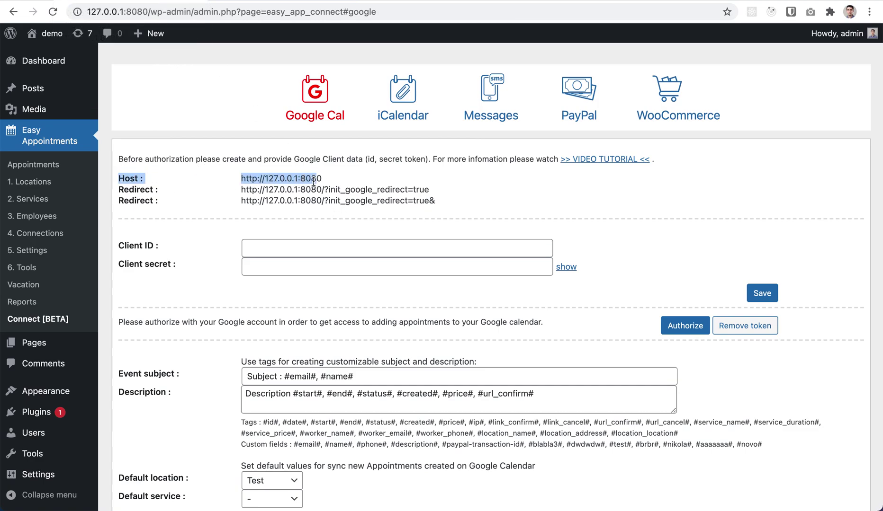
click(314, 180)
click(272, 5)
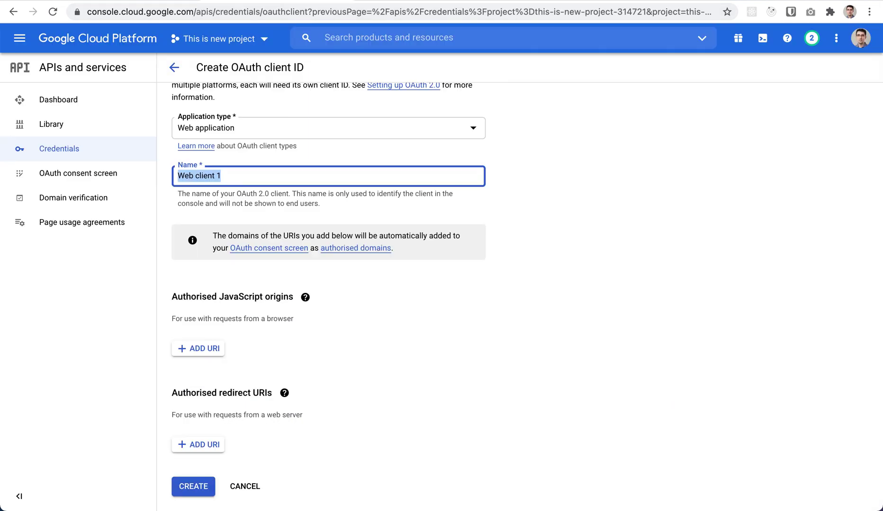
click(166, 1)
drag(241, 179, 326, 181)
key(ctrl+c)
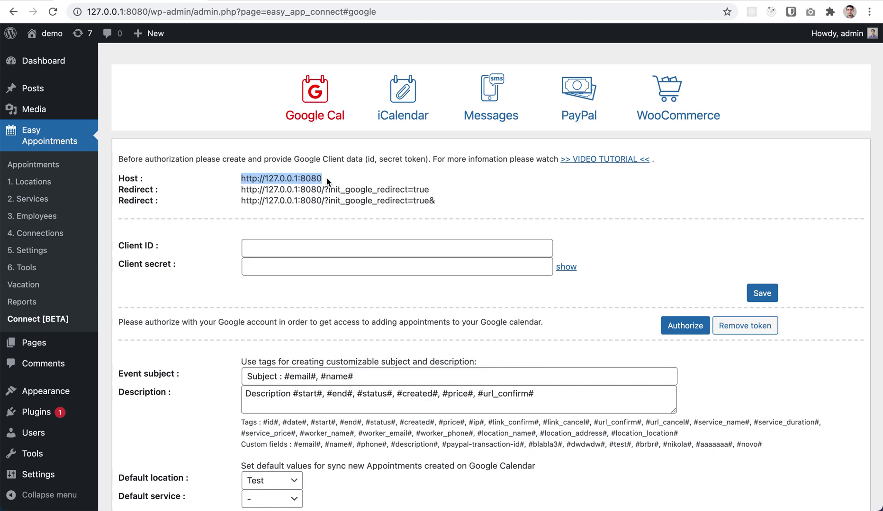
click(274, 3)
click(198, 348)
click(272, 360)
key(ctrl+v)
click(218, 403)
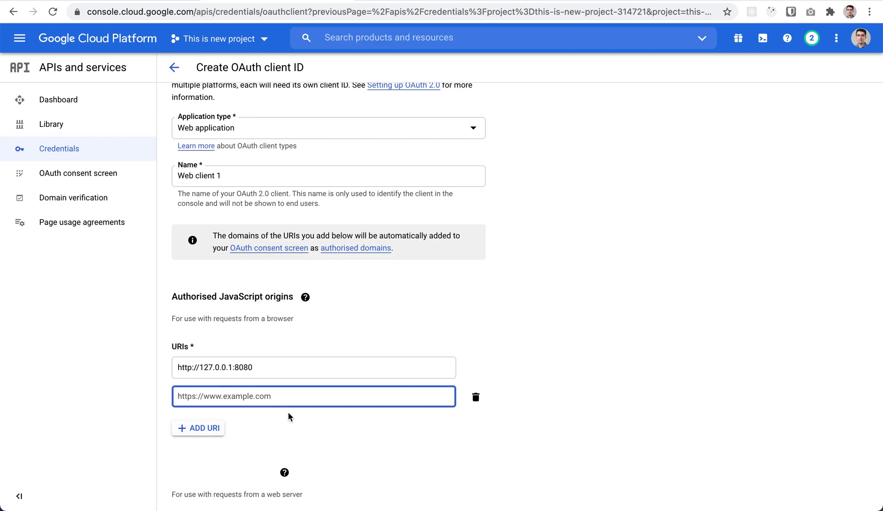
click(477, 399)
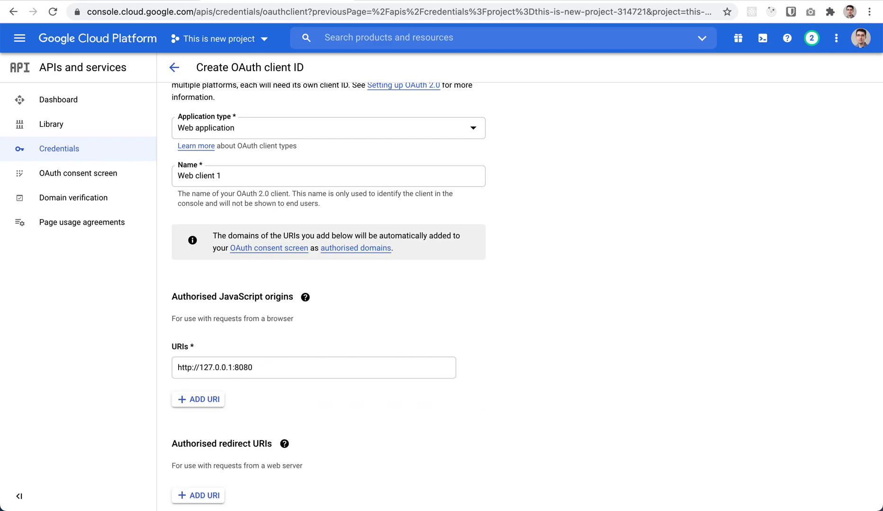
Add the first init_google_redirect URL as an Authorised redirect URI.
key(ctrl+shift+Tab)
drag(242, 189, 453, 189)
key(ctrl+c)
click(267, 2)
scroll(231, 429, down, 2)
click(212, 448)
key(ctrl+v)
click(396, 418)
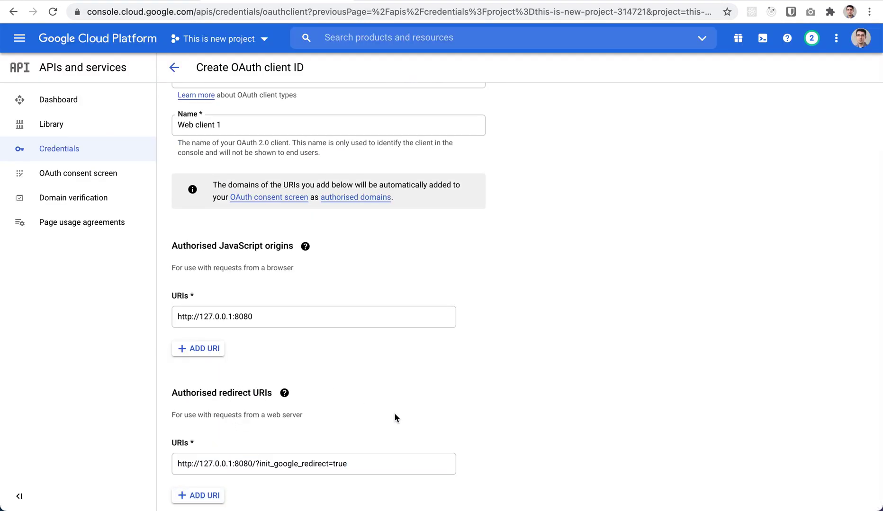
Add the second redirect URI ending in '&' and create the OAuth client.
click(169, 4)
drag(241, 200, 426, 198)
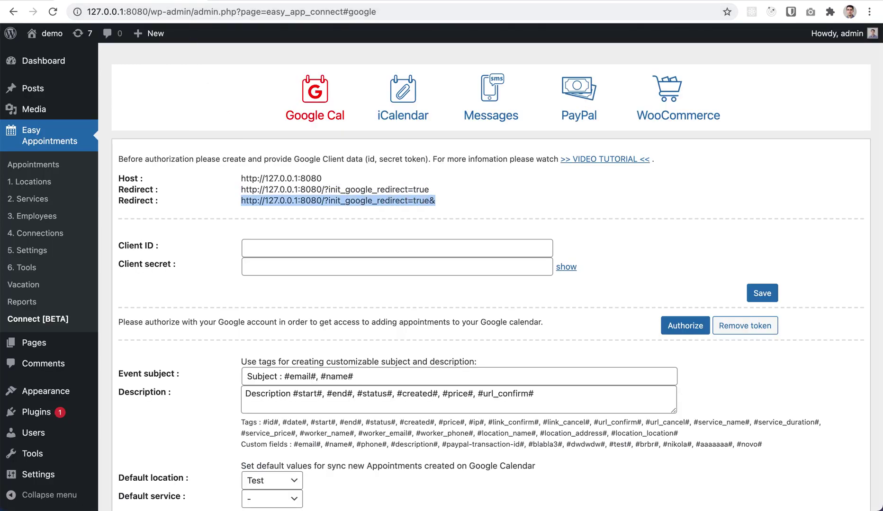
click(250, 4)
mouse_move(216, 506)
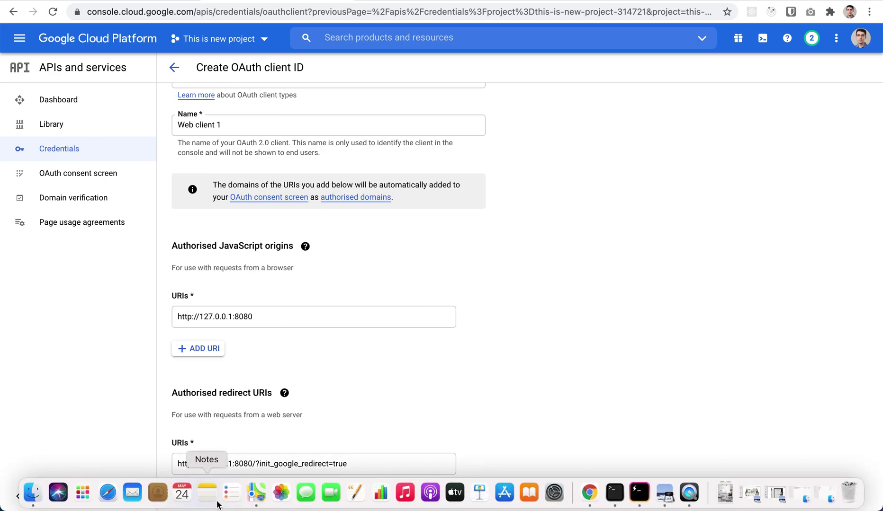
click(202, 495)
text(http://127.0.0.1:8080/?init_google_redirect=true&)
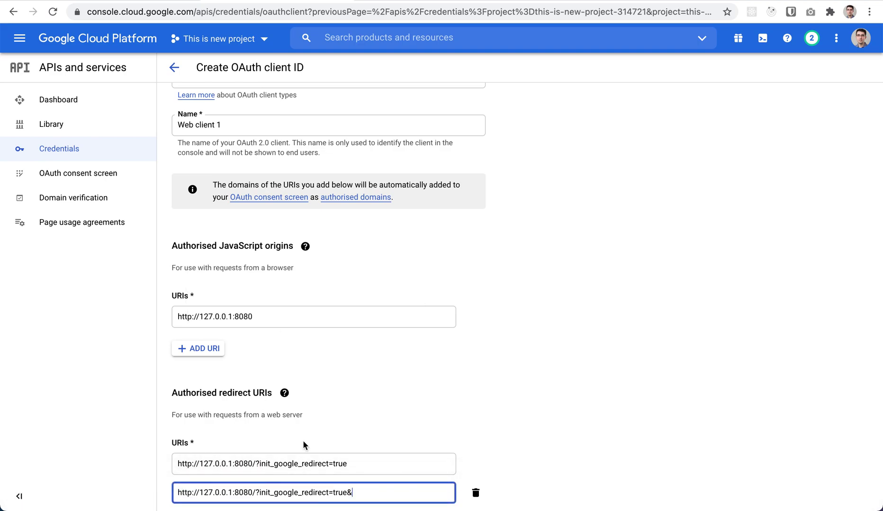
click(591, 454)
scroll(591, 454, down, 3)
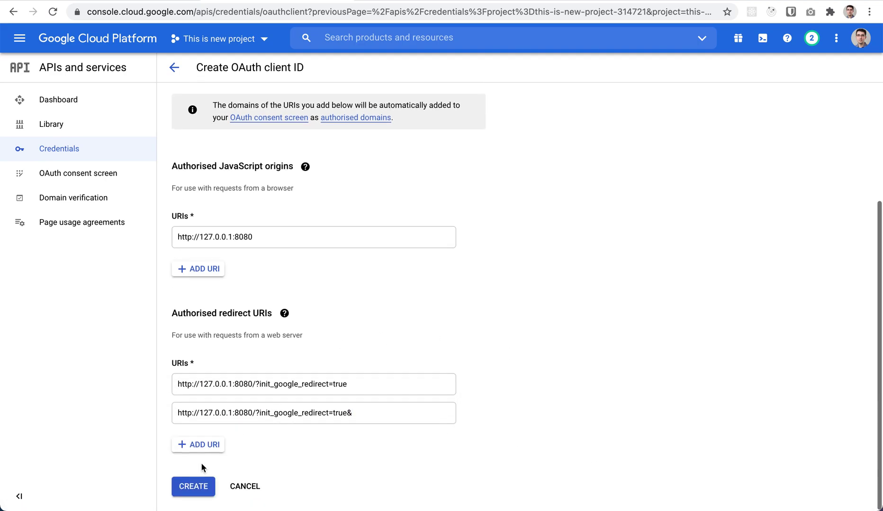
click(191, 485)
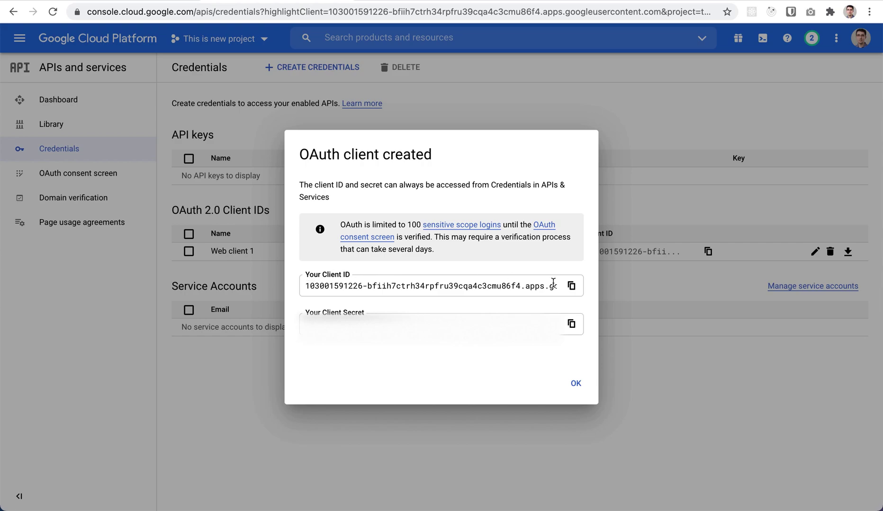
Copy the new Client ID into Easy Appointments' Client ID field.
click(571, 286)
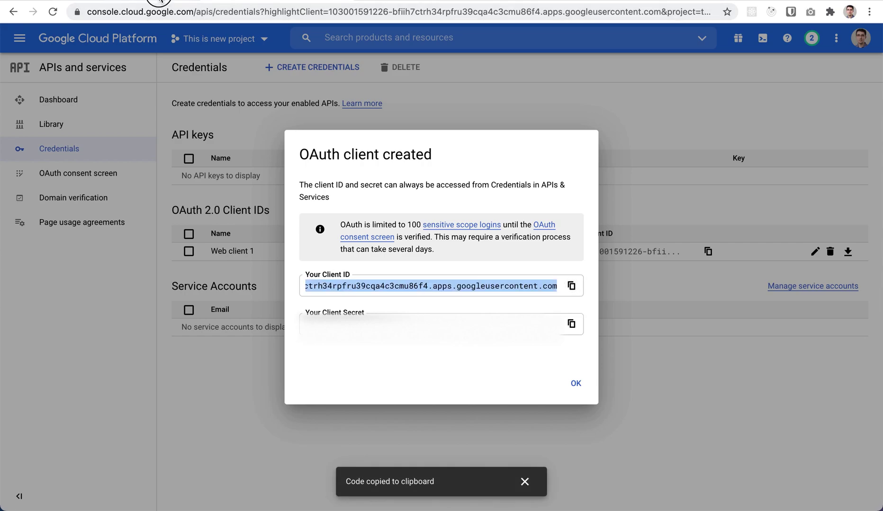
click(159, 1)
click(347, 248)
key(super+v)
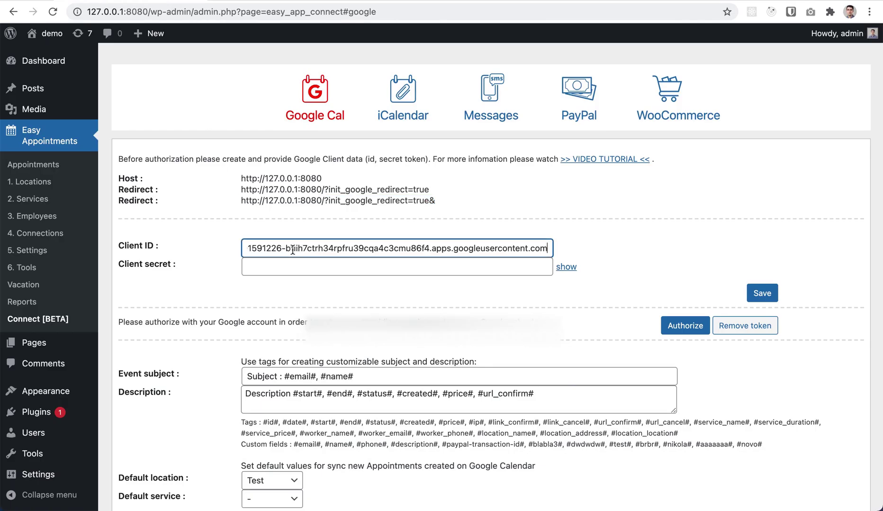
Paste the Client Secret into the client secret field, save, and dismiss the Saved alert.
click(250, 1)
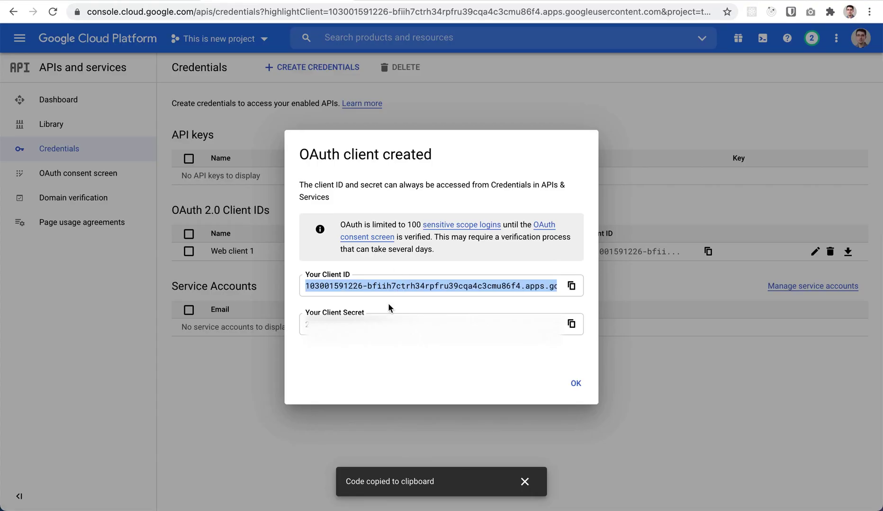
drag(423, 319, 297, 327)
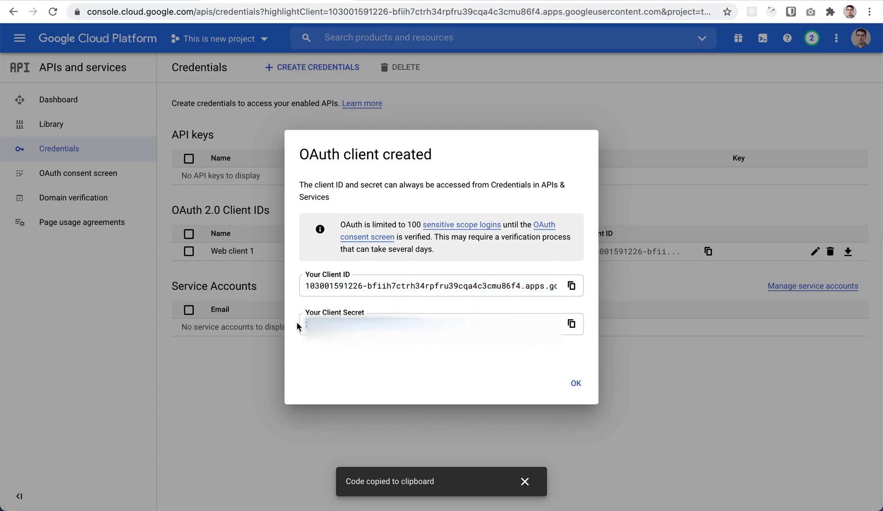
click(572, 325)
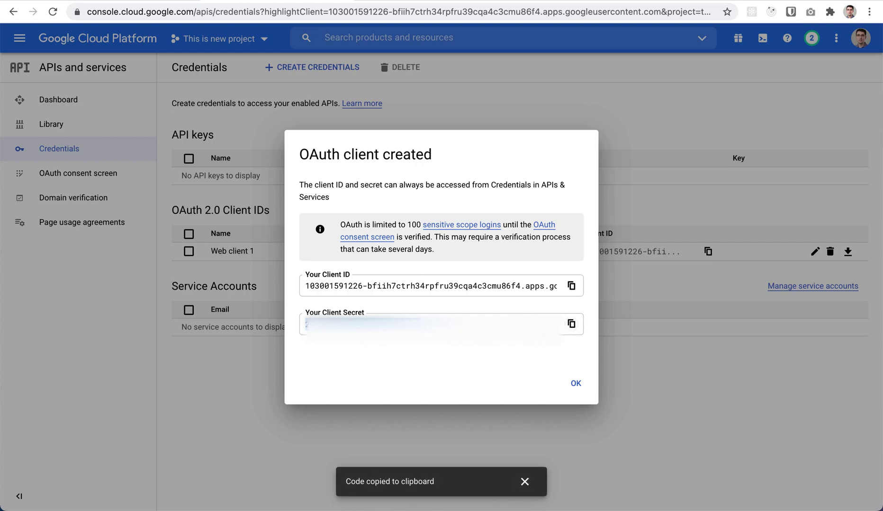
click(95, 3)
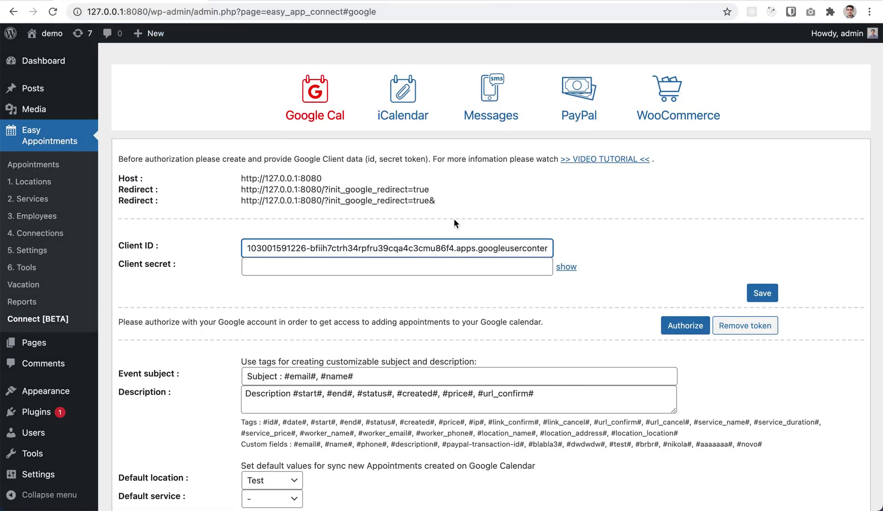
click(444, 268)
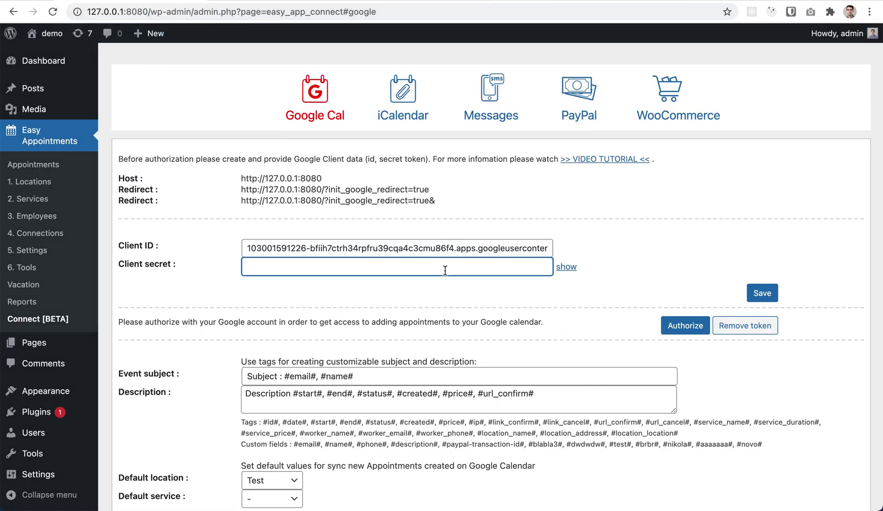
key(super+v)
click(760, 293)
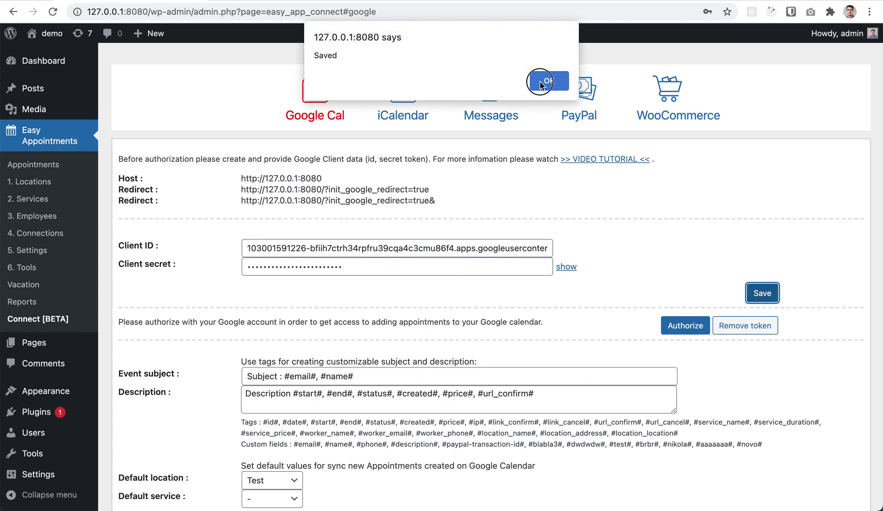
click(552, 80)
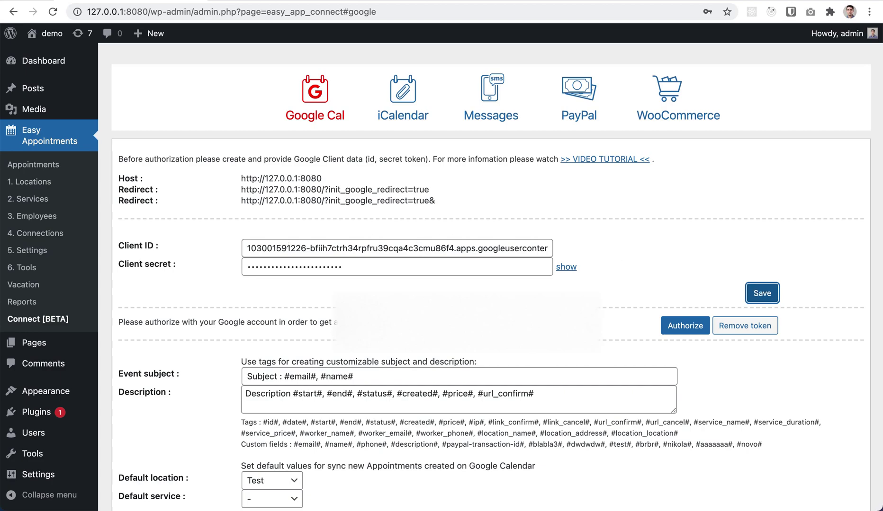
Start Google authorization with the Authorize button on the Google Cal connection settings.
click(686, 327)
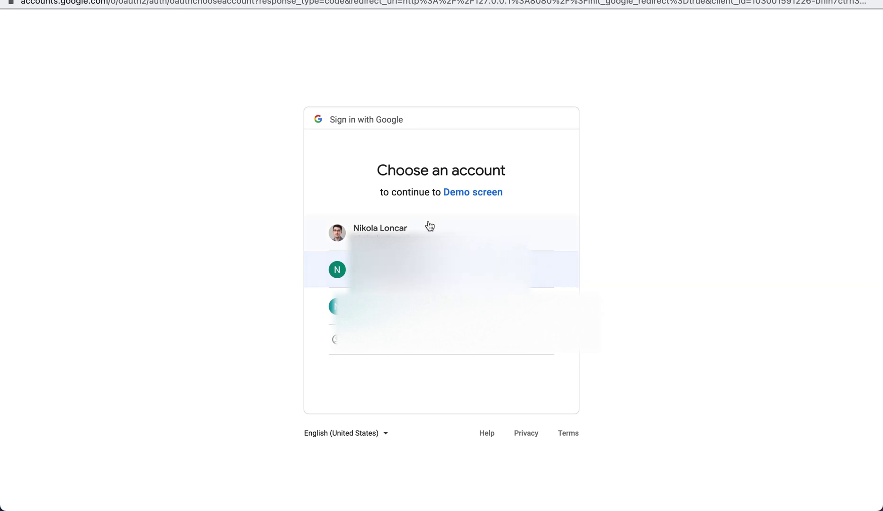
Sign in with the first account, hit Error 403 access_denied, and close the popup.
click(410, 235)
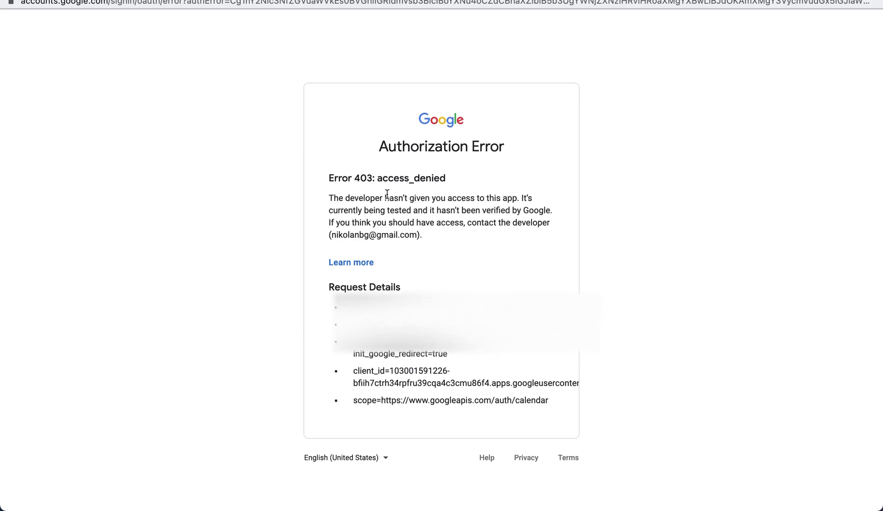
double_click(434, 180)
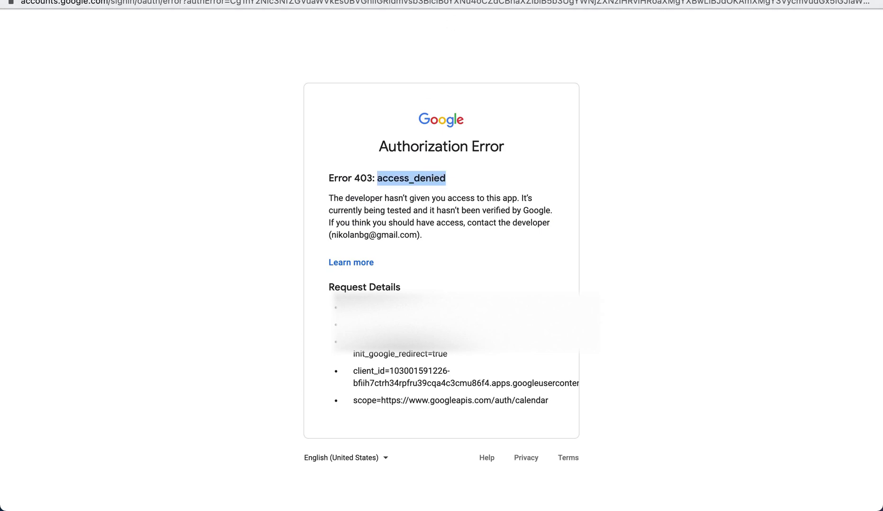
click(456, 24)
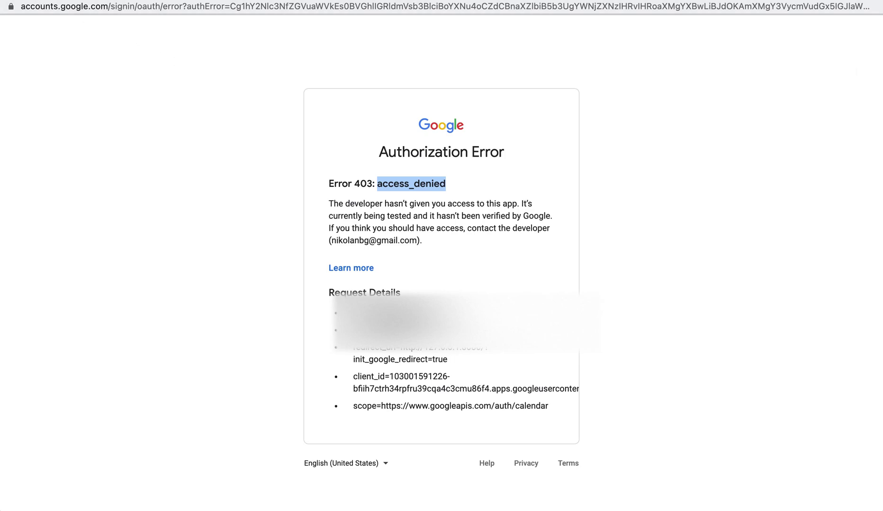
click(11, 1)
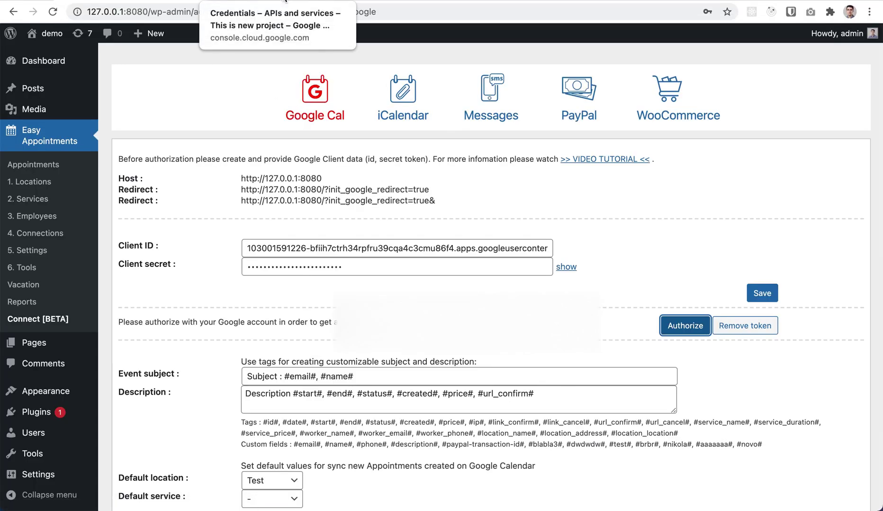
Publish the Demo screen app on the OAuth consent screen, moving it from Testing to In production.
click(285, 1)
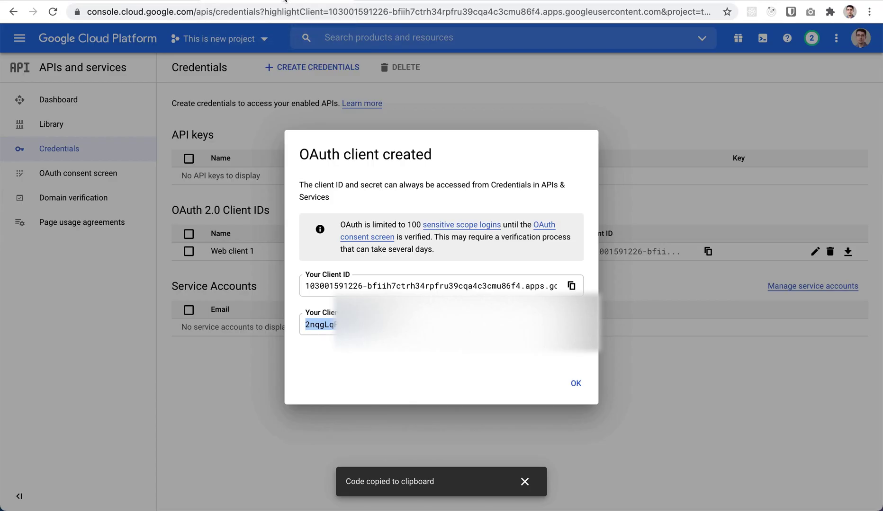
click(576, 385)
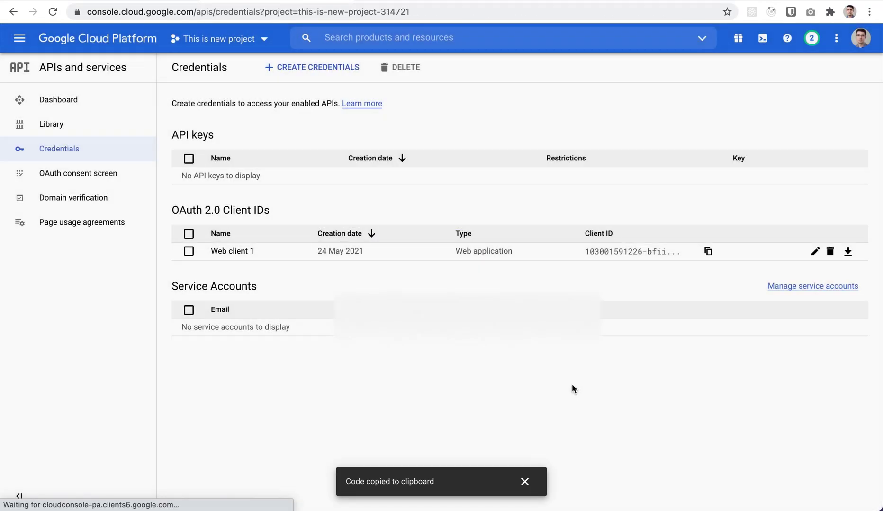
click(88, 172)
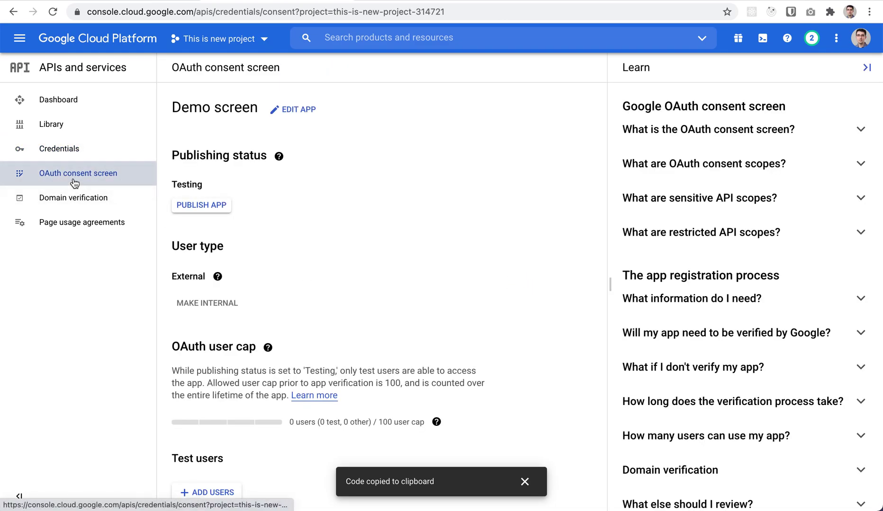
click(171, 186)
drag(172, 186, 209, 191)
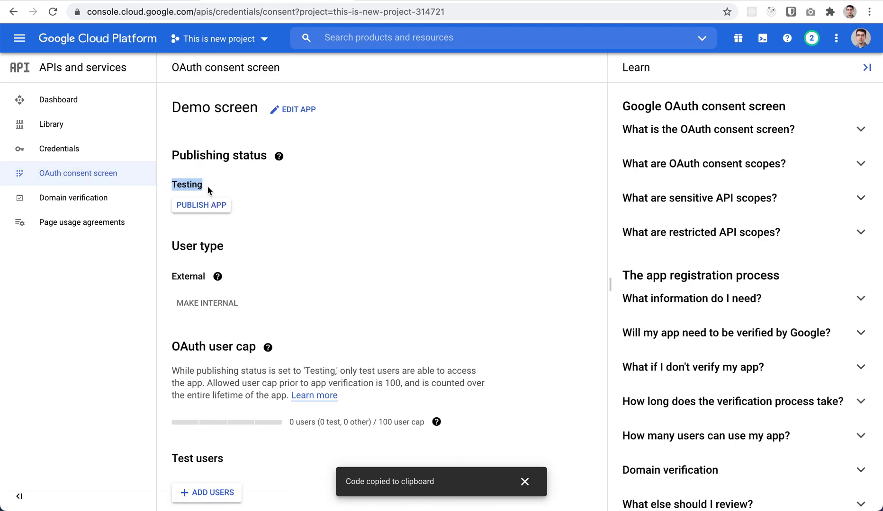
click(199, 206)
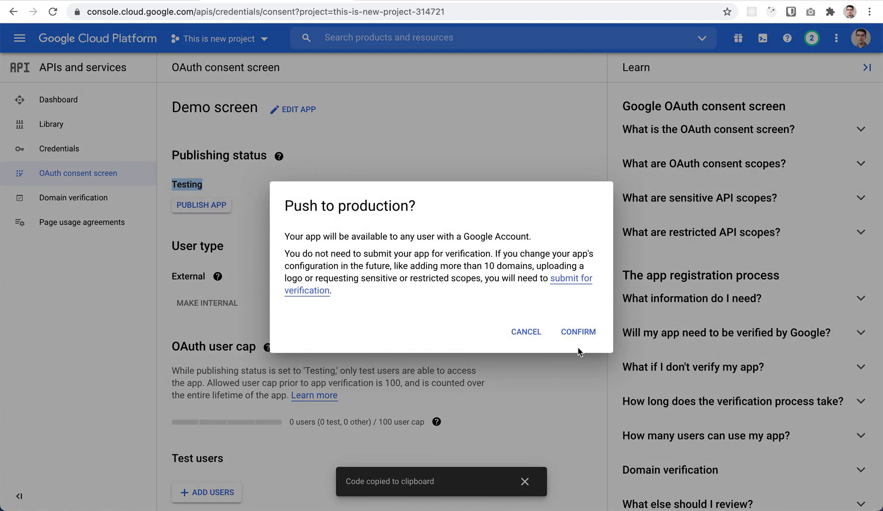
click(579, 333)
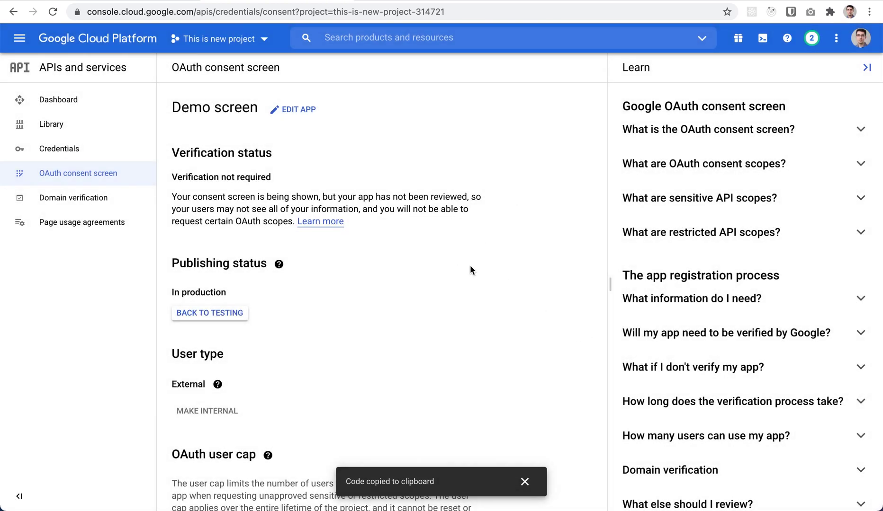
scroll(436, 293, down, 10)
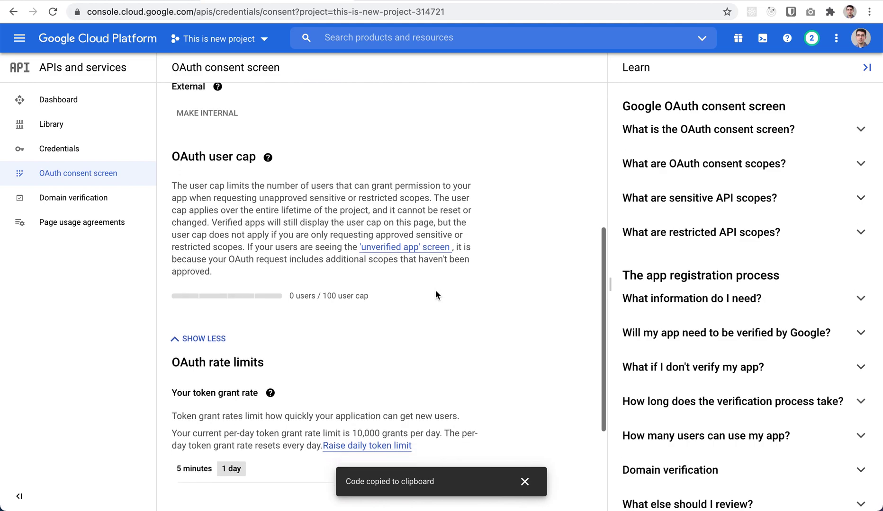
scroll(436, 292, up, 7)
scroll(436, 291, up, 3)
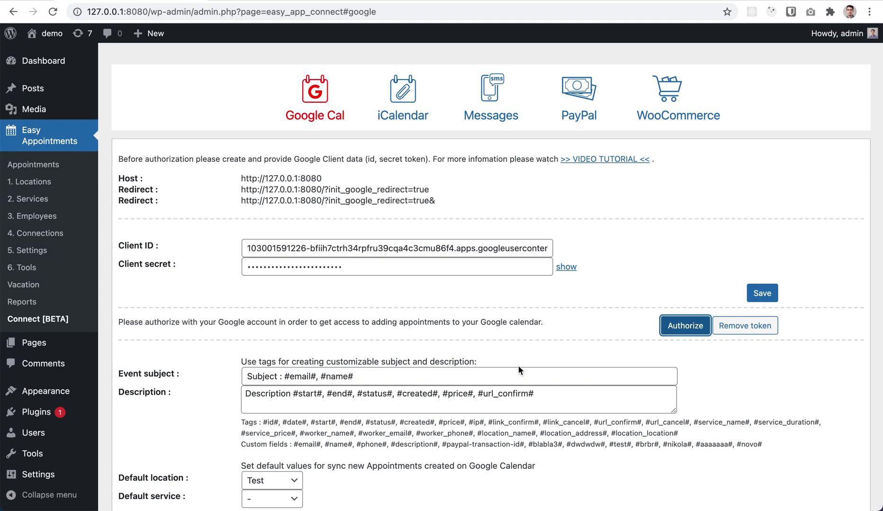
Re-authorize with the first account, bypass the unverified-app warning, and allow Demo screen calendar access.
click(687, 331)
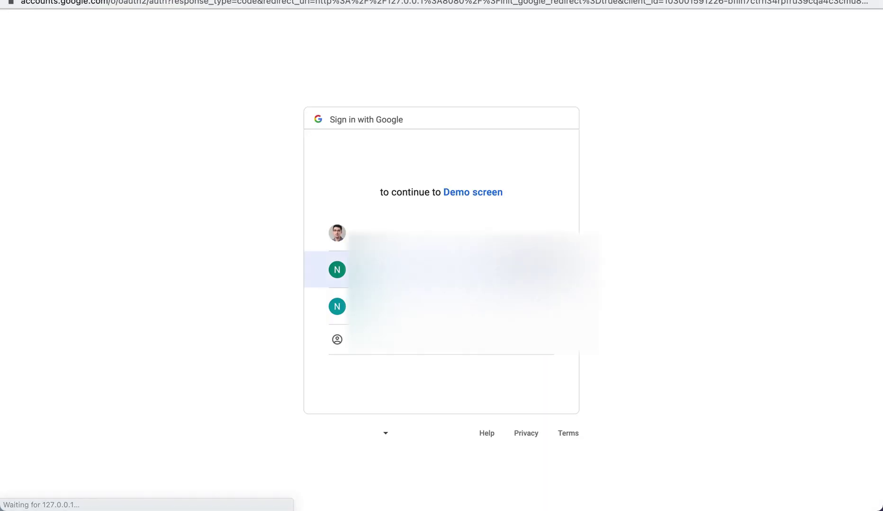
click(444, 234)
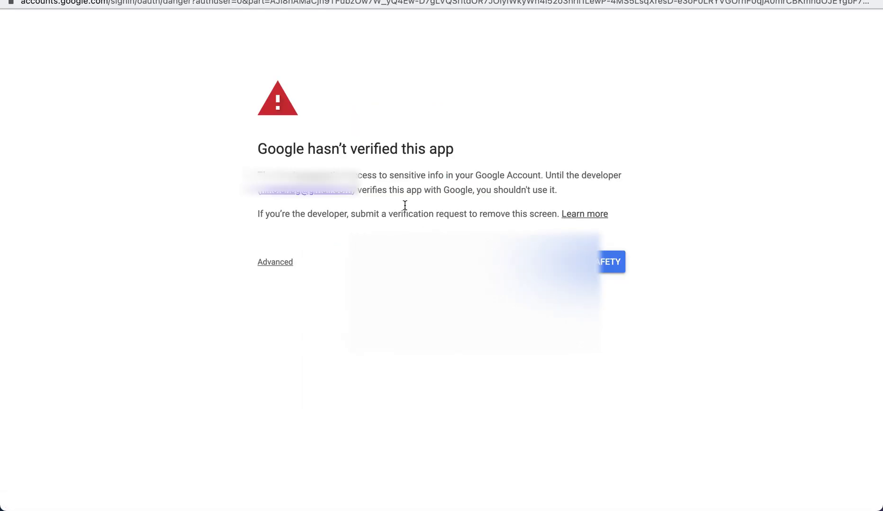
drag(455, 149, 252, 137)
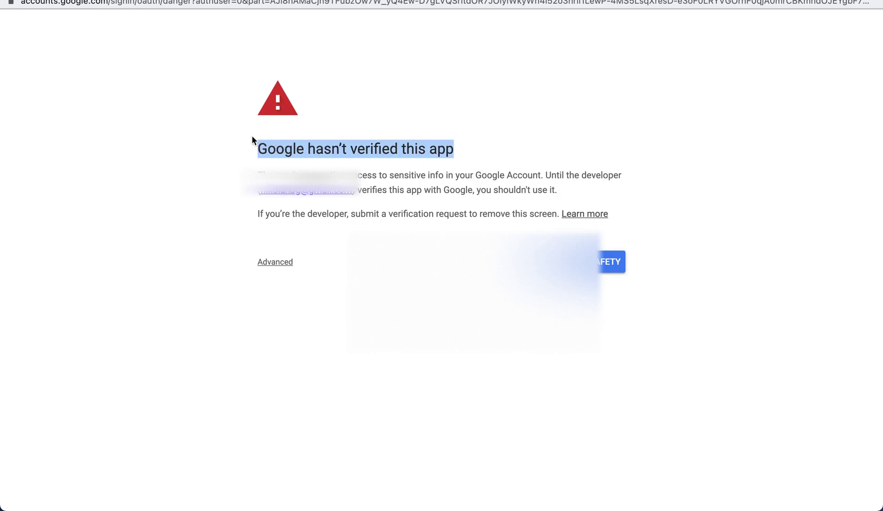
click(282, 261)
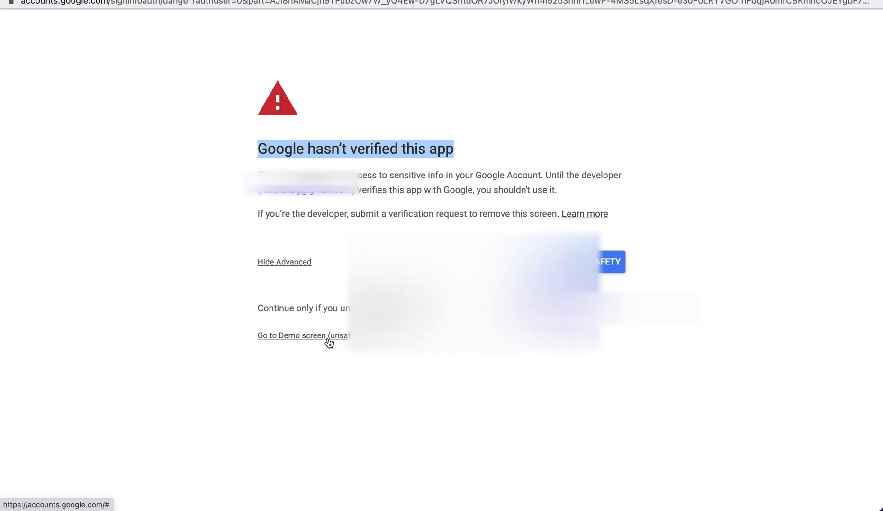
click(295, 337)
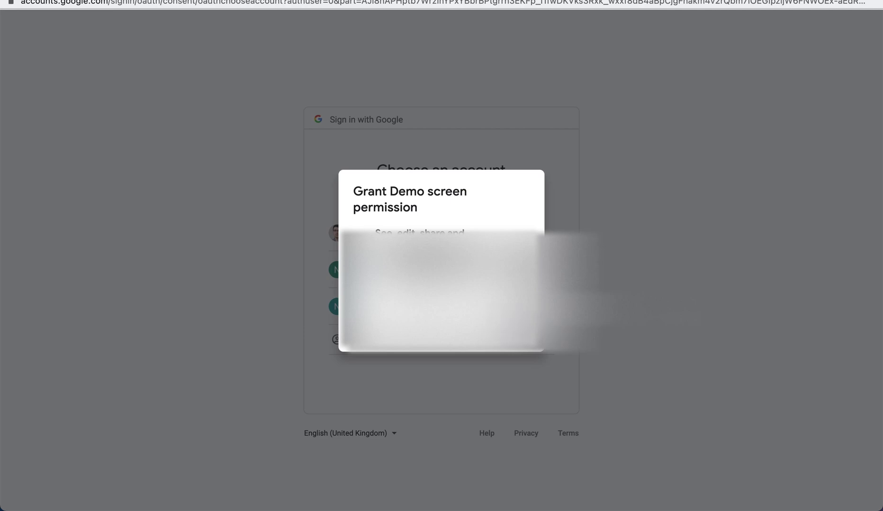
click(518, 337)
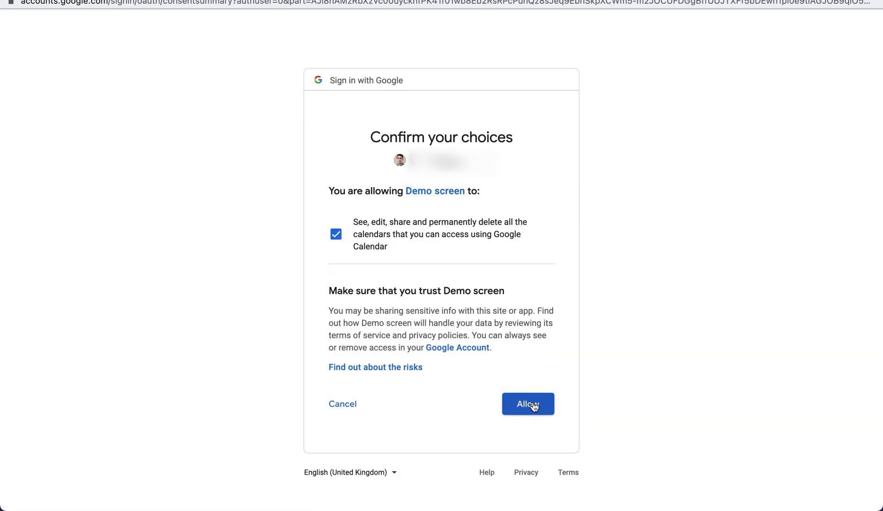
click(533, 406)
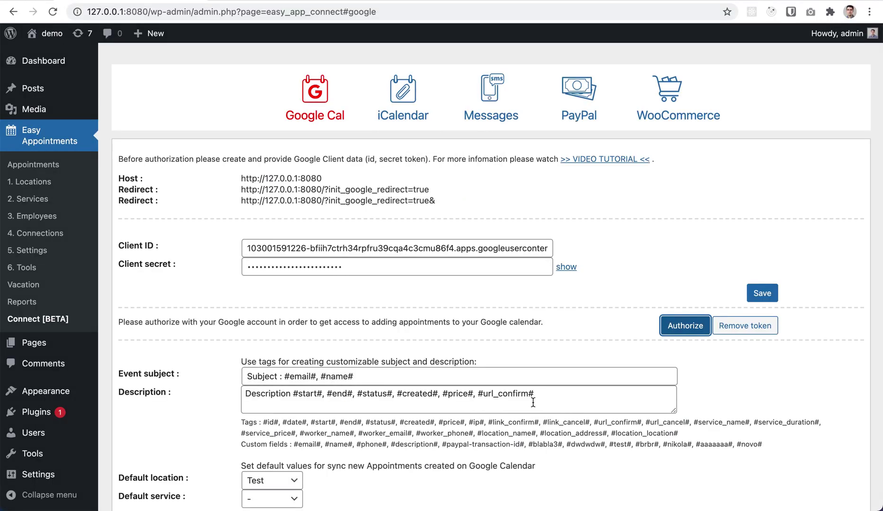
Scroll down to Advanced Calendars sync and choose Add calendar.
scroll(529, 353, down, 1)
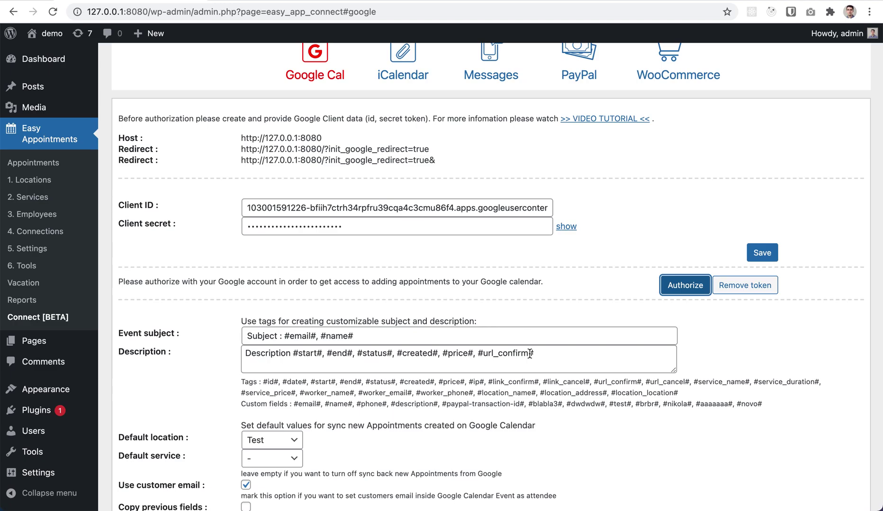
scroll(529, 353, down, 10)
scroll(529, 353, up, 11)
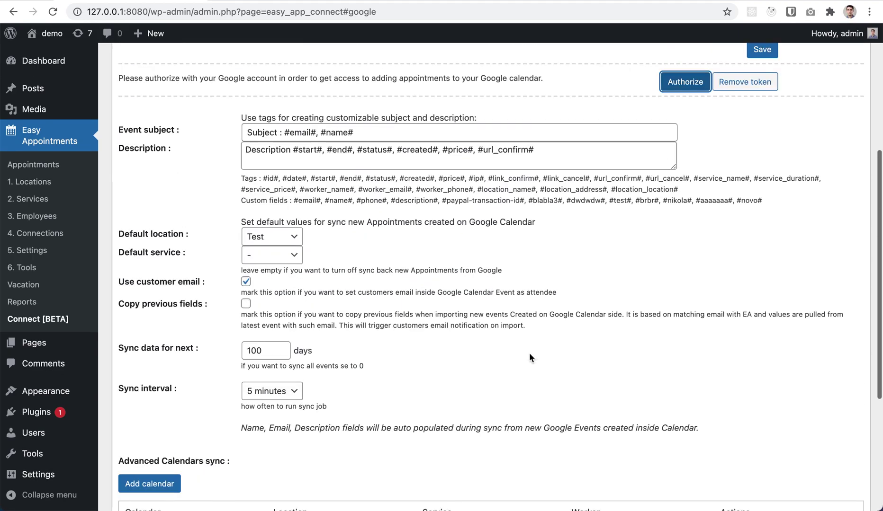
scroll(529, 354, down, 7)
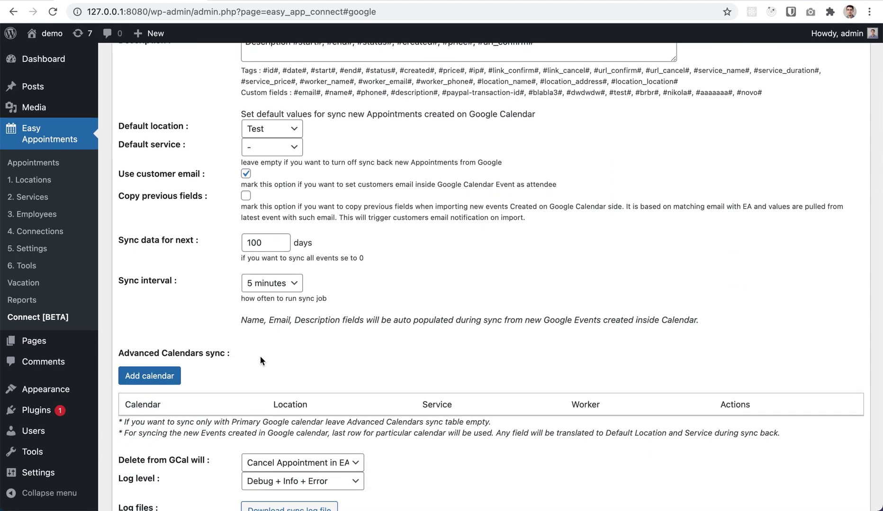
scroll(260, 361, down, 1)
click(142, 337)
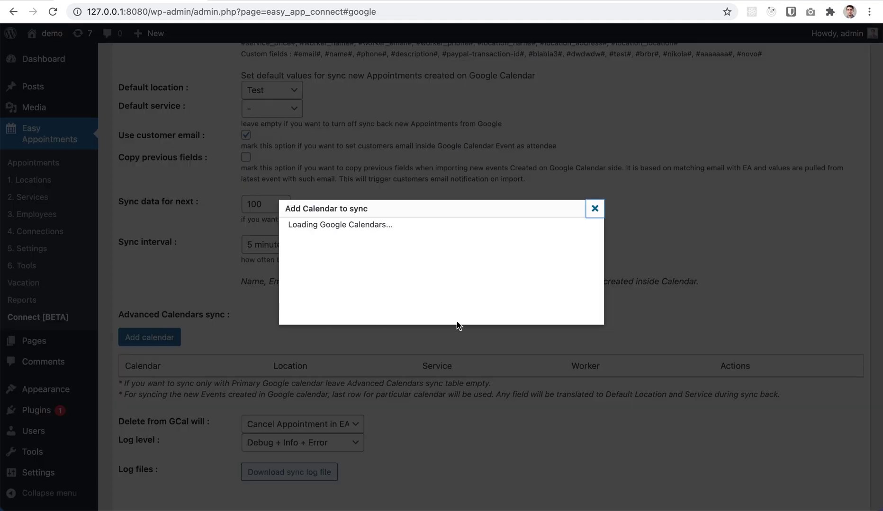
Sync Test Calendar to location Test, service B2 and worker Test, then save the page.
click(395, 229)
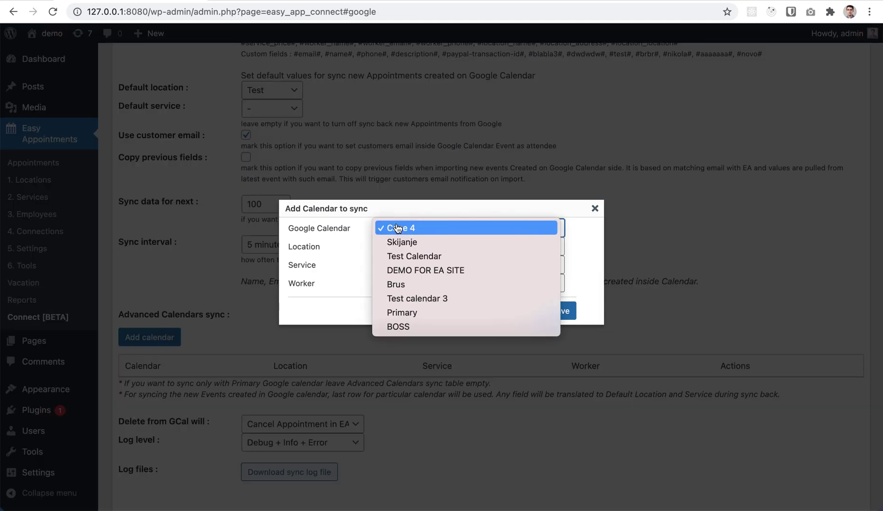
click(419, 263)
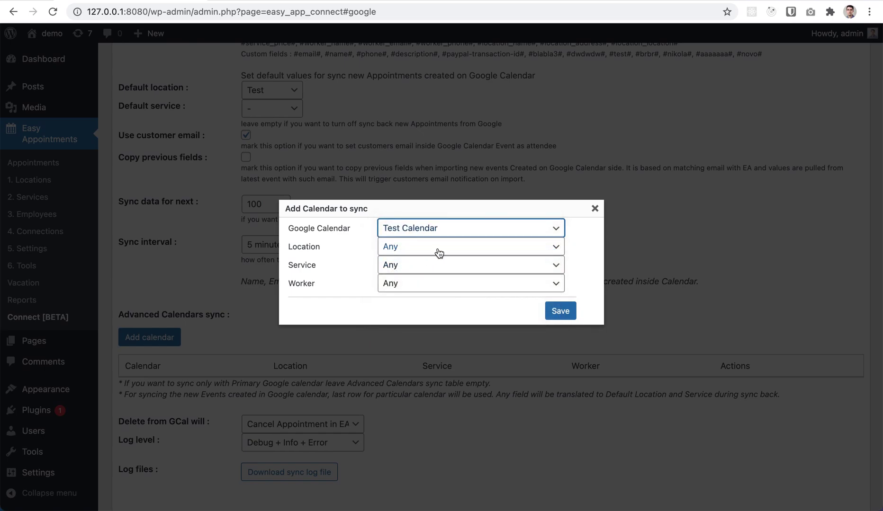
click(448, 249)
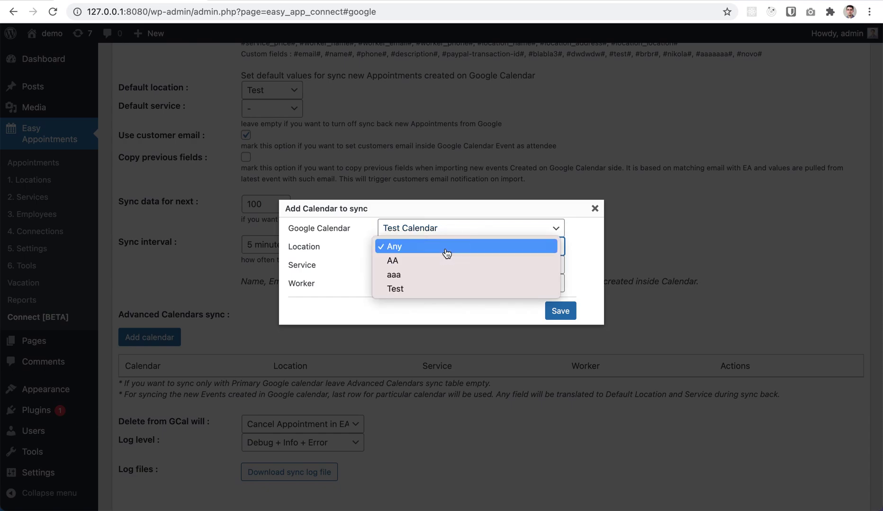
click(449, 291)
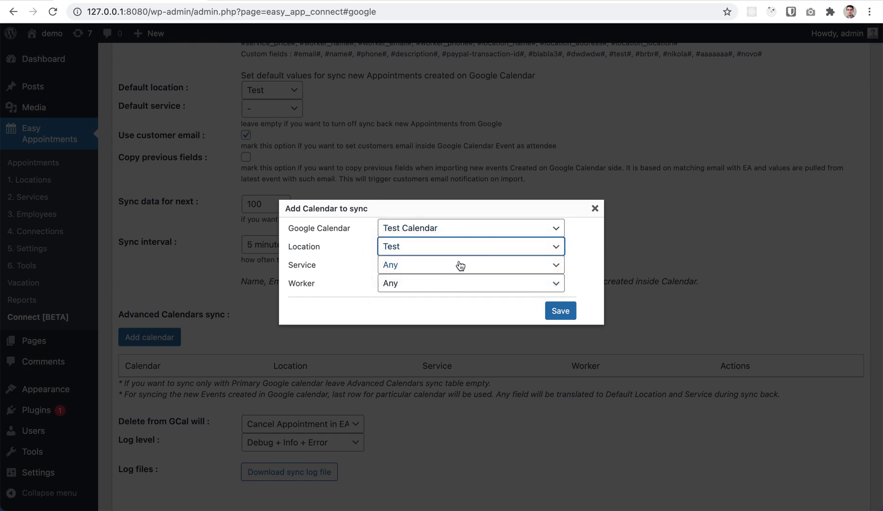
click(396, 268)
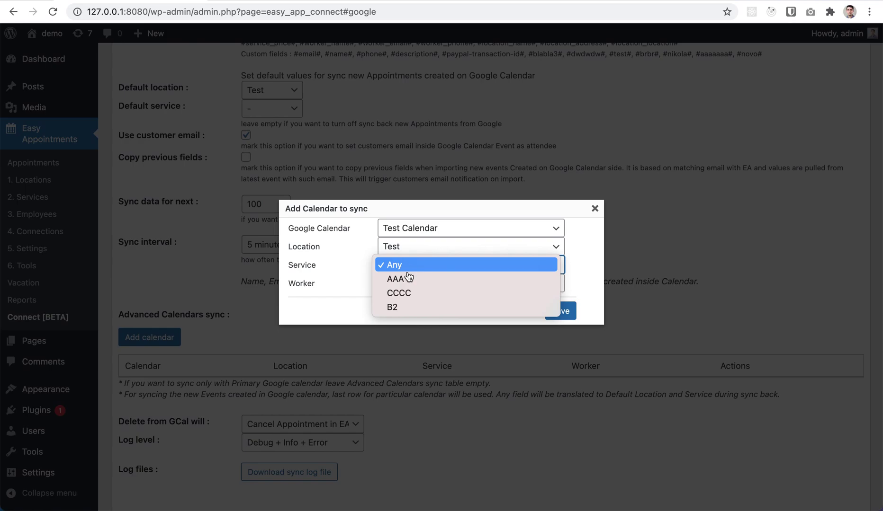
click(411, 307)
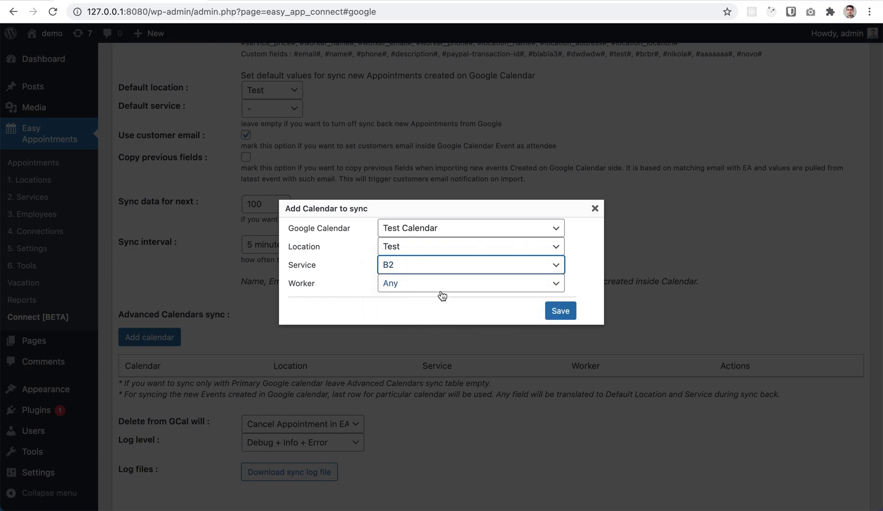
click(445, 289)
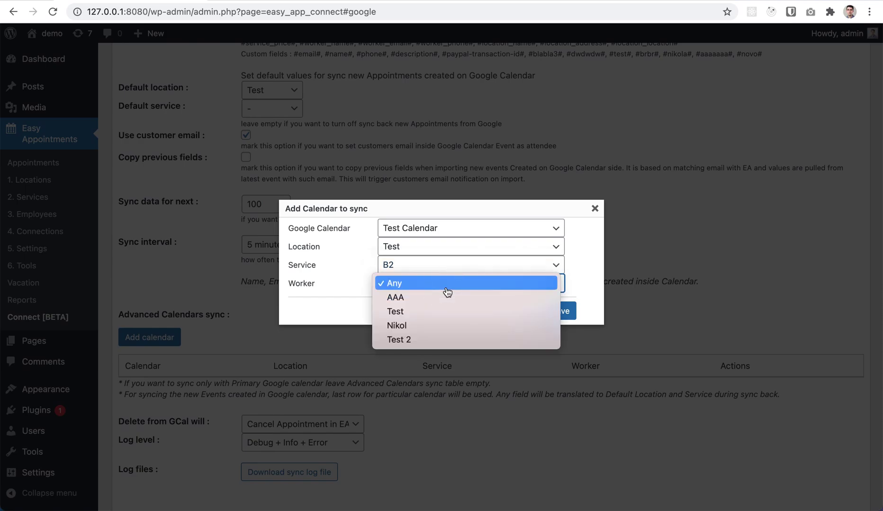
click(447, 312)
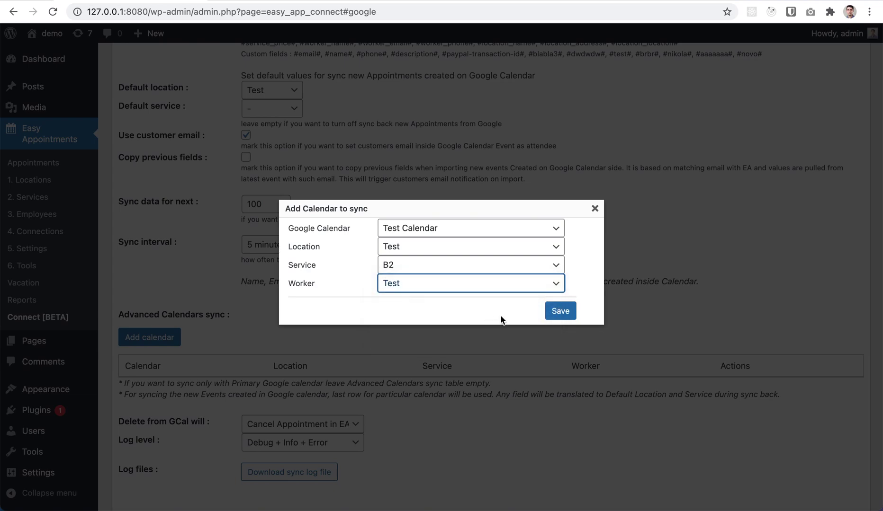
click(560, 312)
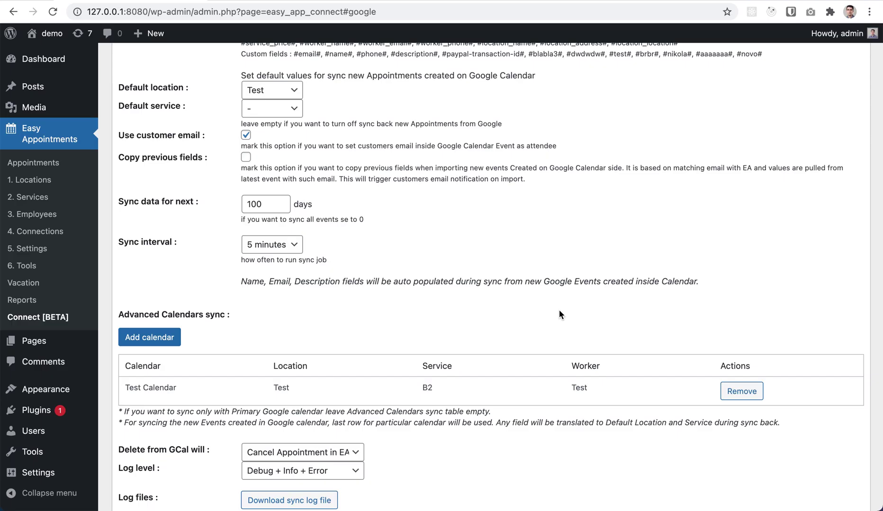
scroll(556, 357, down, 3)
click(763, 455)
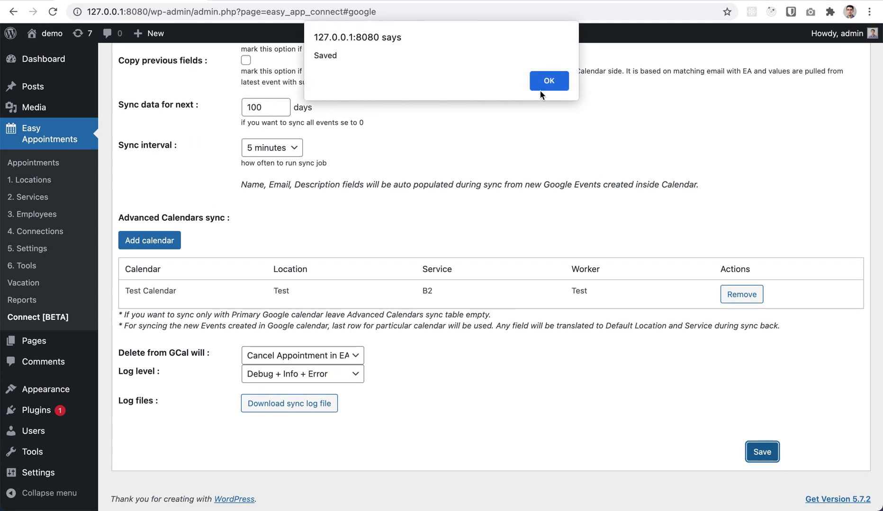
Dismiss the Saved alert and review the new Test Calendar row in the sync table.
click(545, 85)
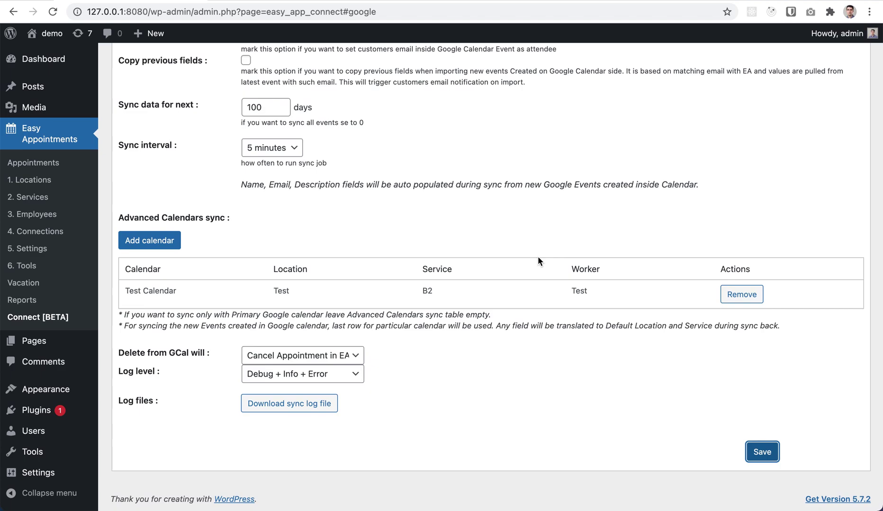
scroll(537, 257, up, 1)
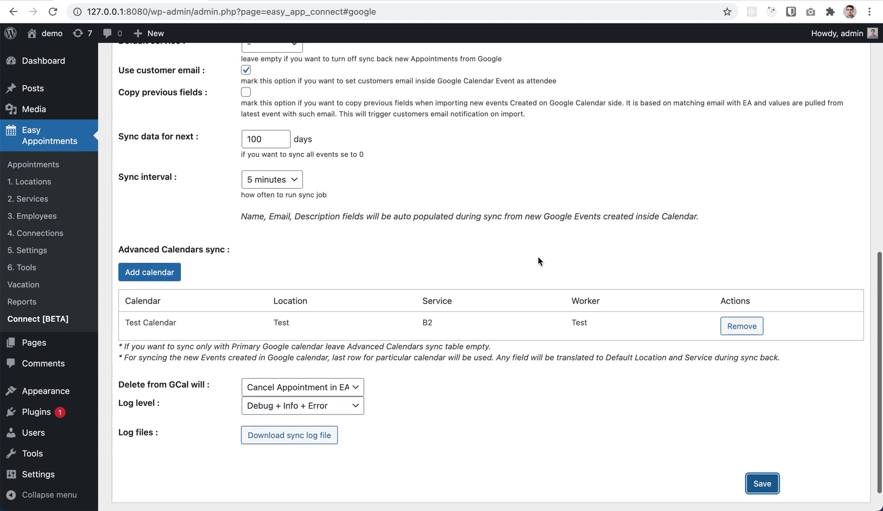
drag(125, 322, 572, 328)
click(568, 330)
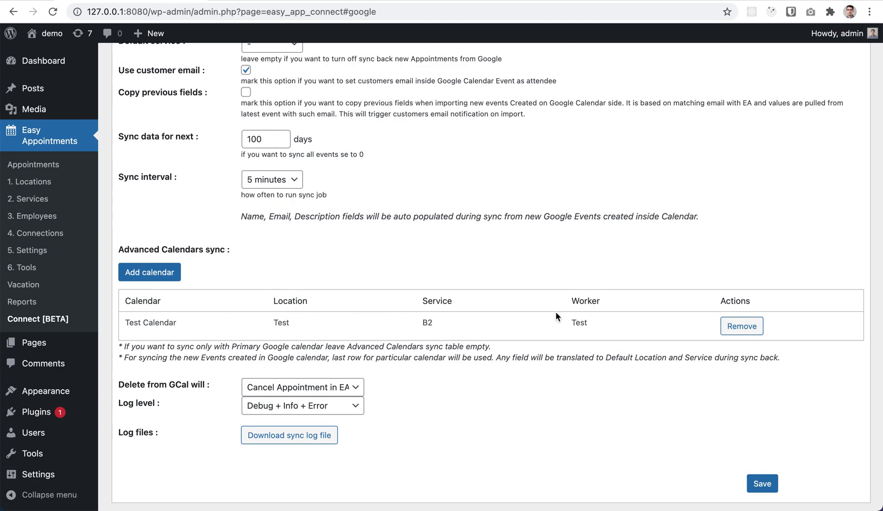
scroll(556, 316, up, 5)
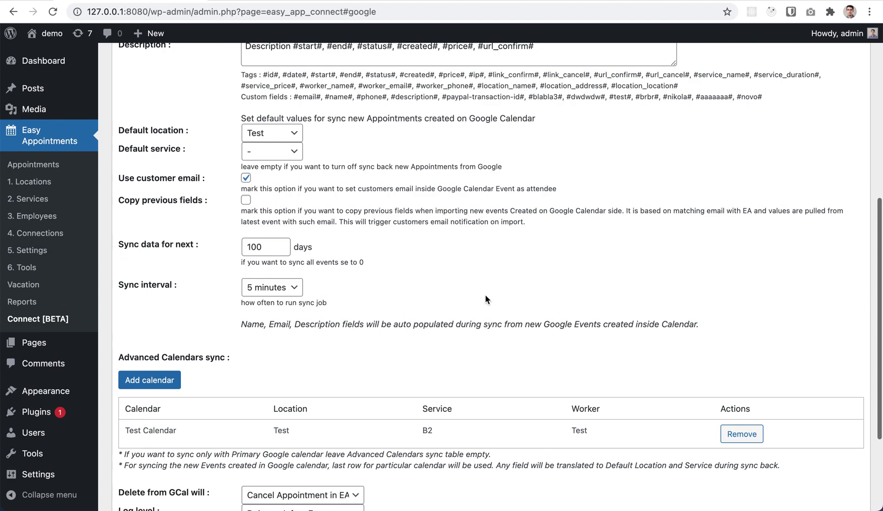
click(284, 294)
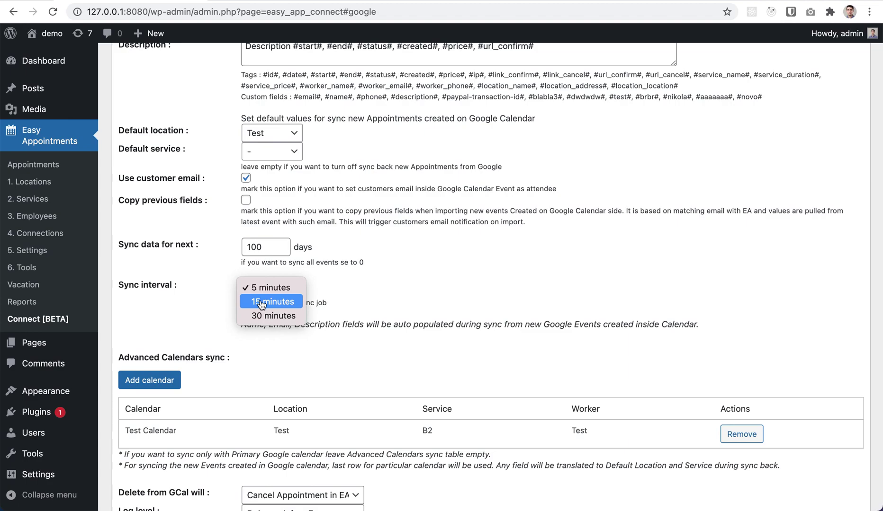
click(339, 286)
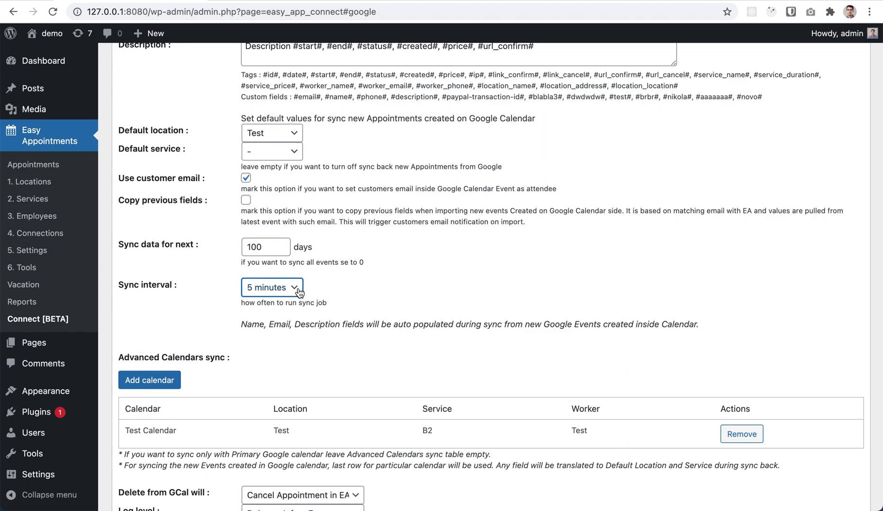
click(298, 291)
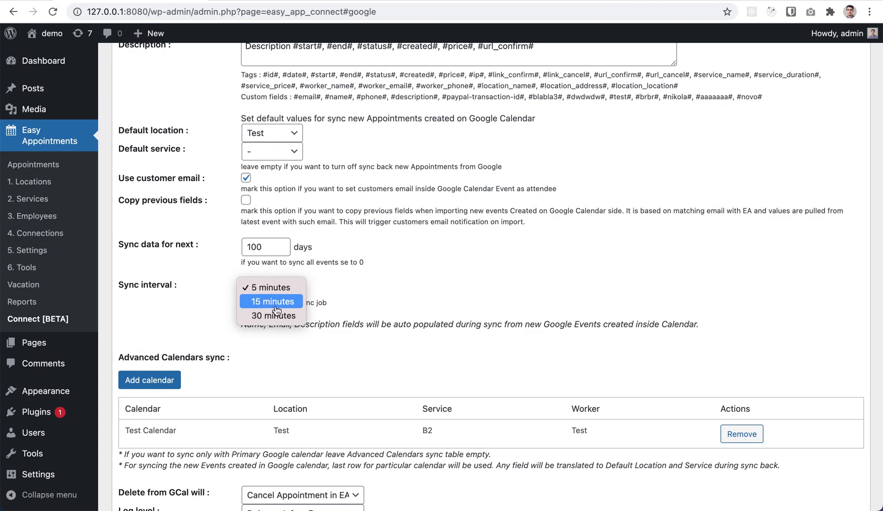
click(357, 313)
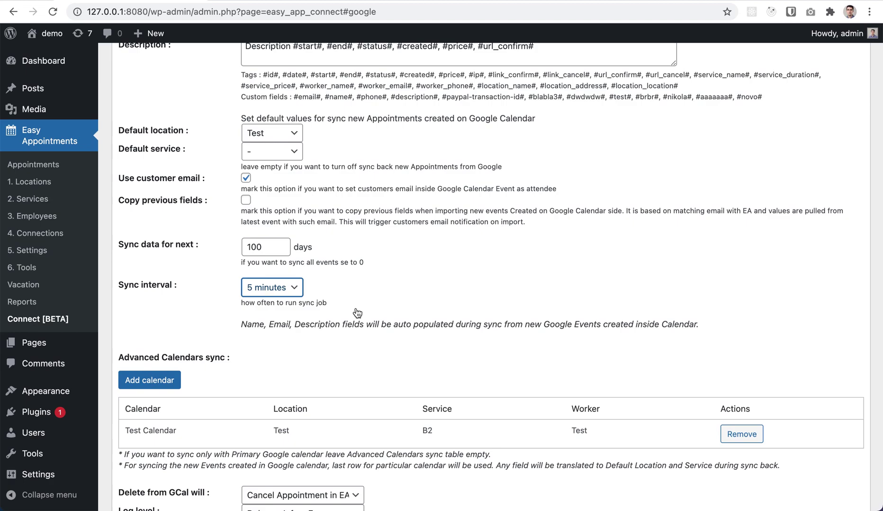
scroll(358, 313, up, 7)
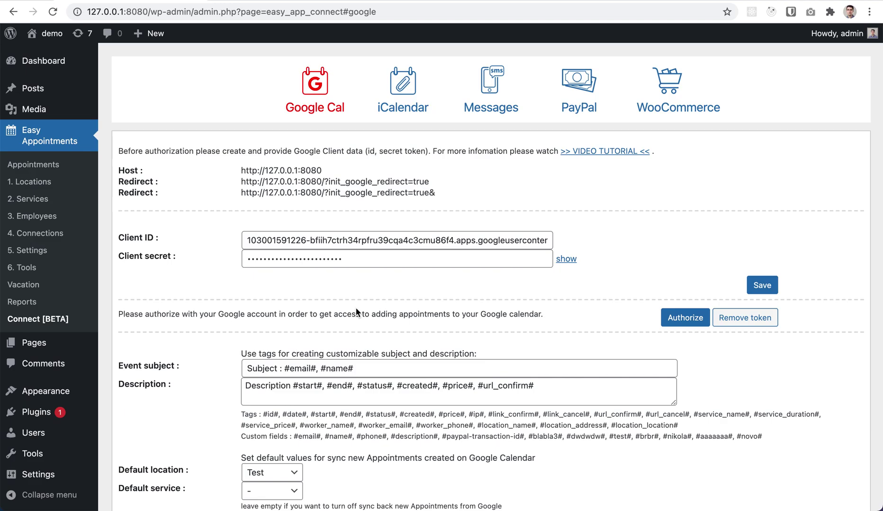
scroll(356, 307, down, 10)
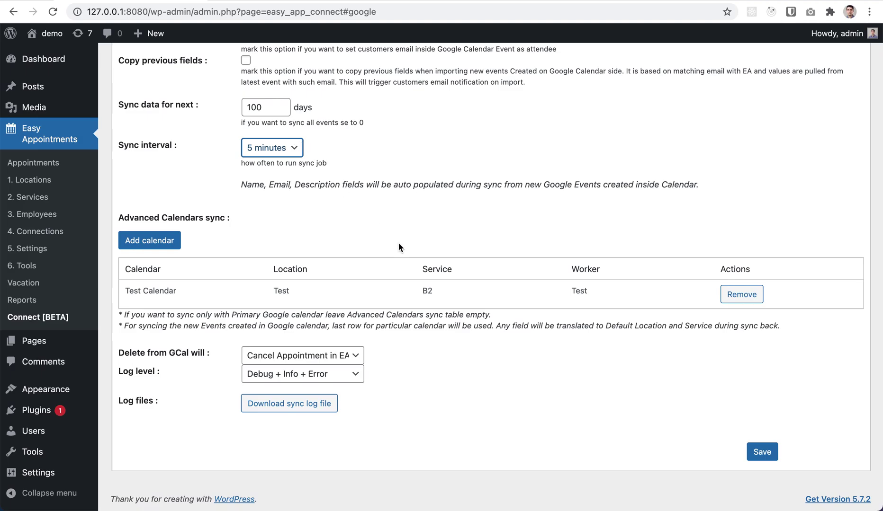
scroll(399, 246, up, 10)
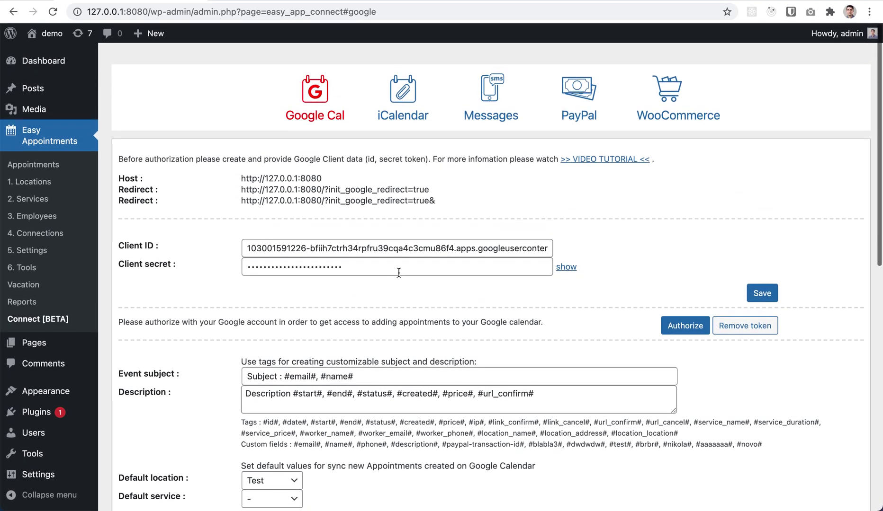
scroll(399, 276, down, 7)
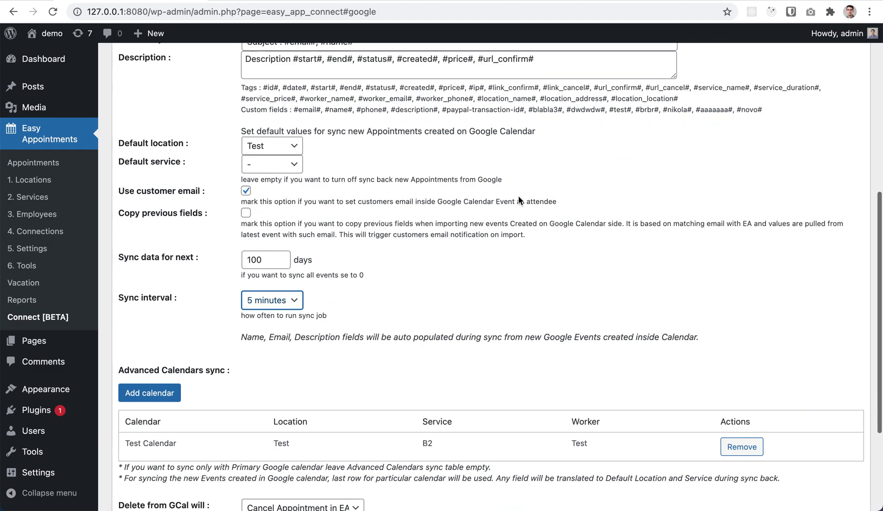